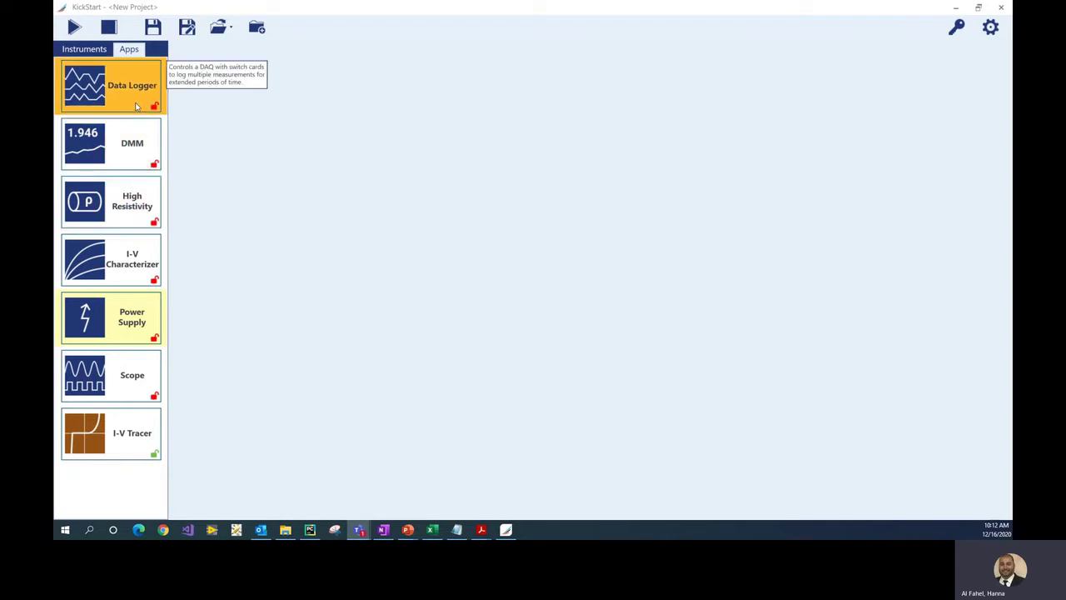
- Launch the Power Supply app connected to the 2230G-60-3 instrument
click(131, 321)
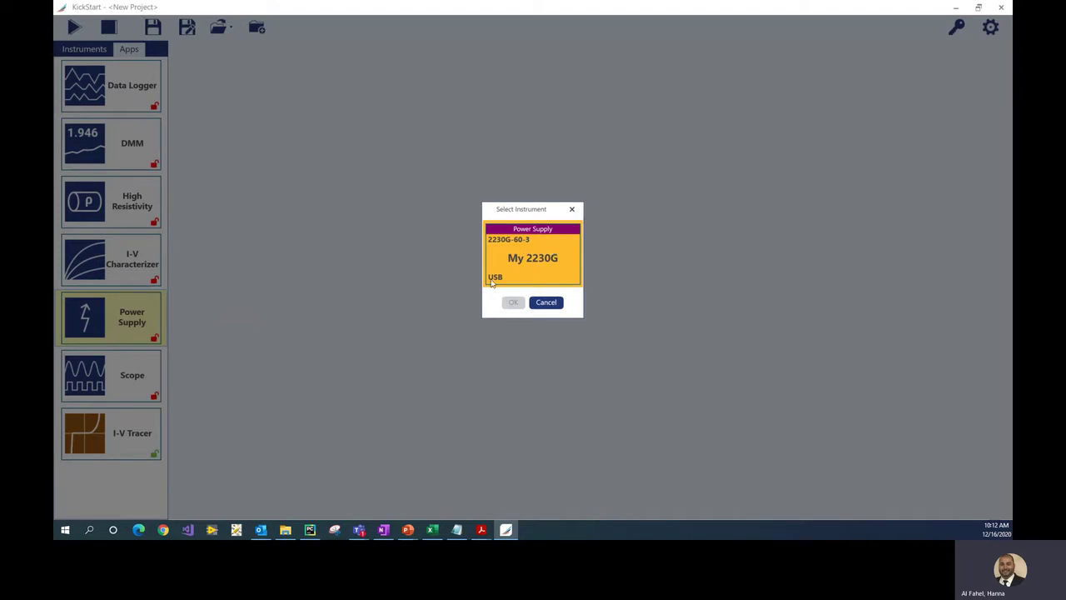
click(523, 275)
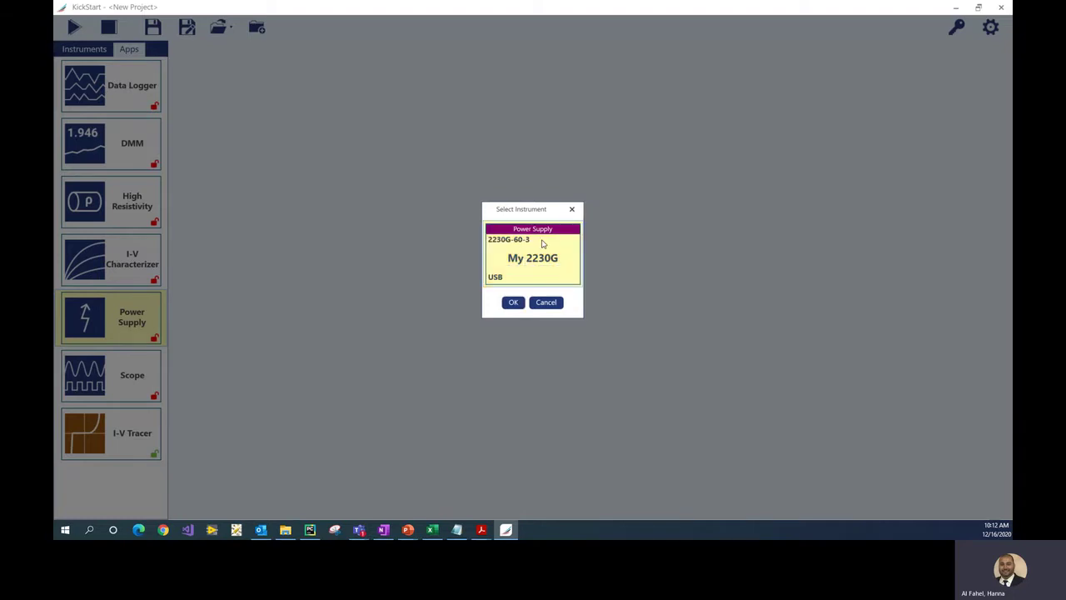
click(515, 303)
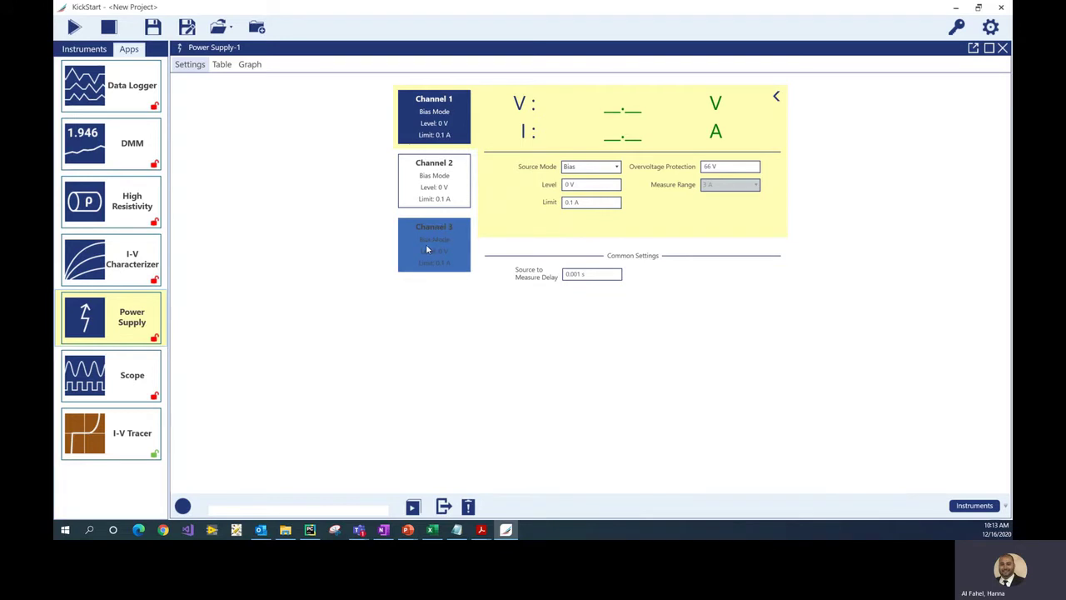
click(616, 169)
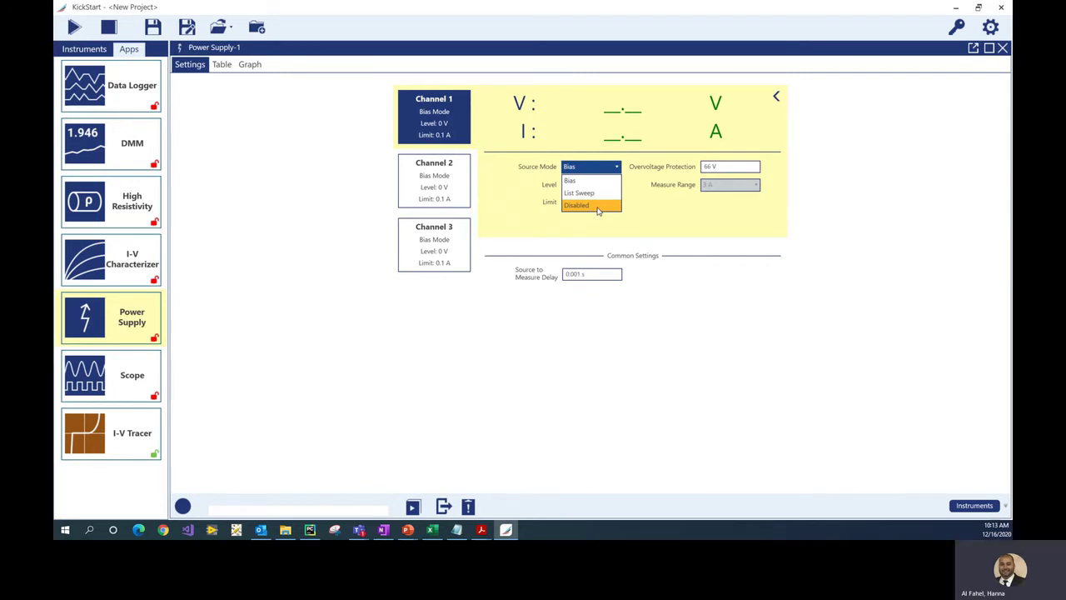
click(598, 181)
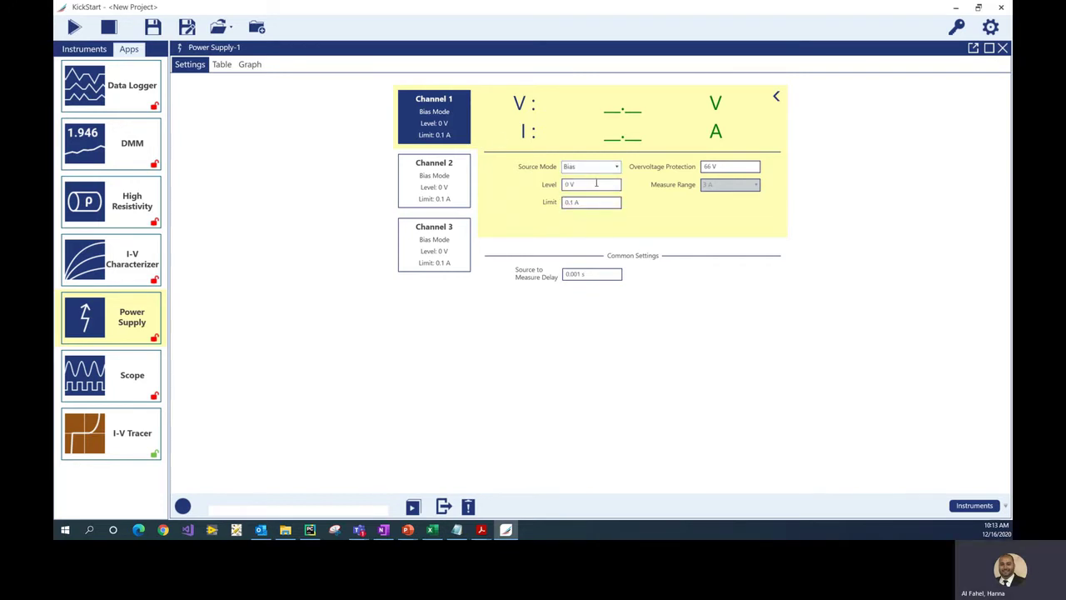
click(449, 182)
click(435, 242)
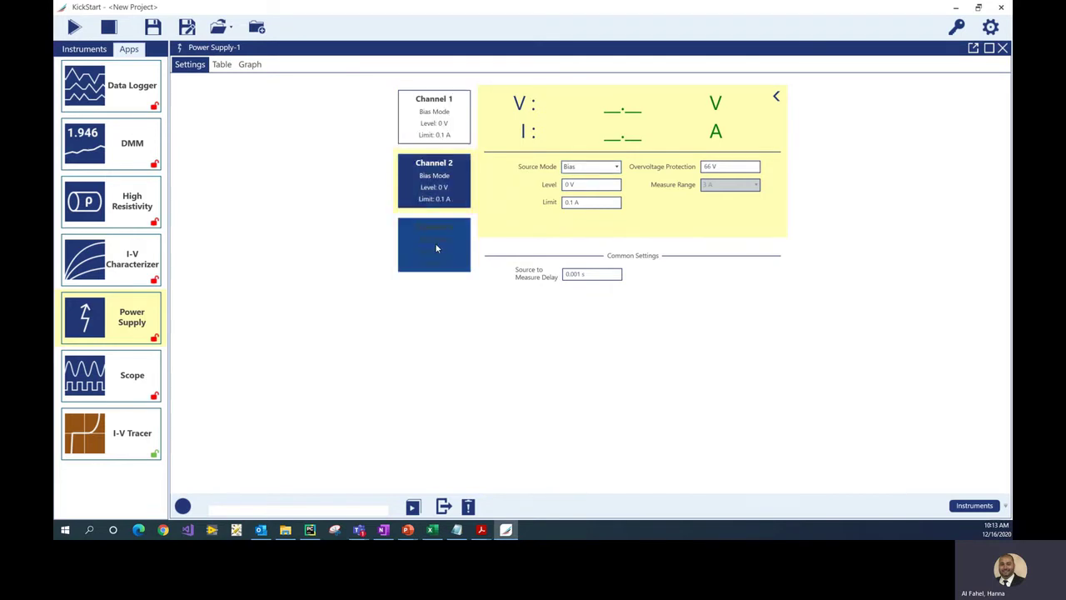
click(445, 121)
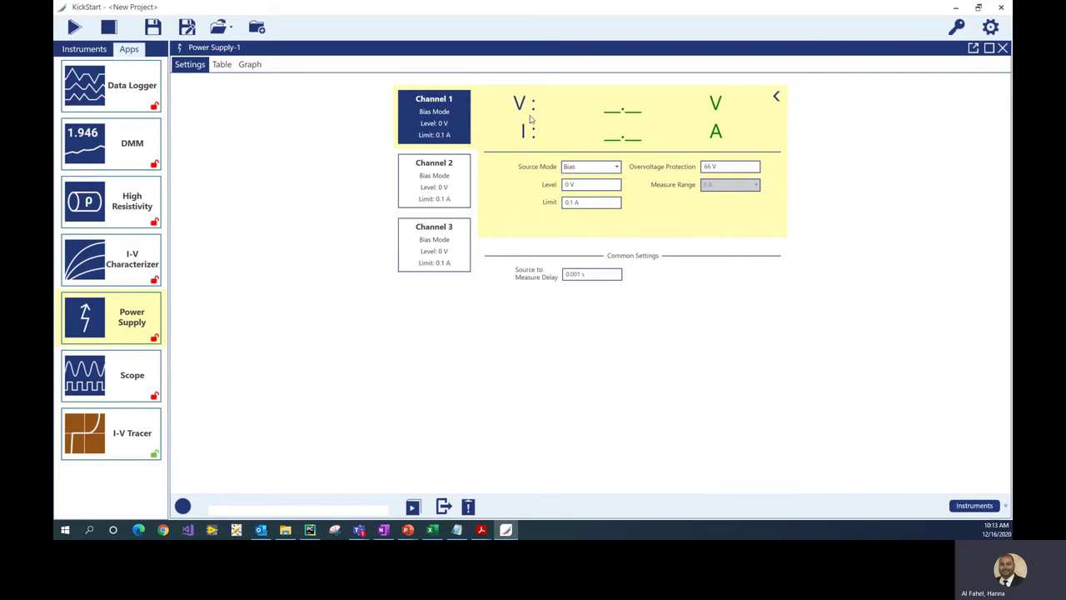
- Enter 0.7 V as Channel 1's bias level, leaving the 0.1 A limit unchanged
click(586, 185)
text(0.7)
click(593, 202)
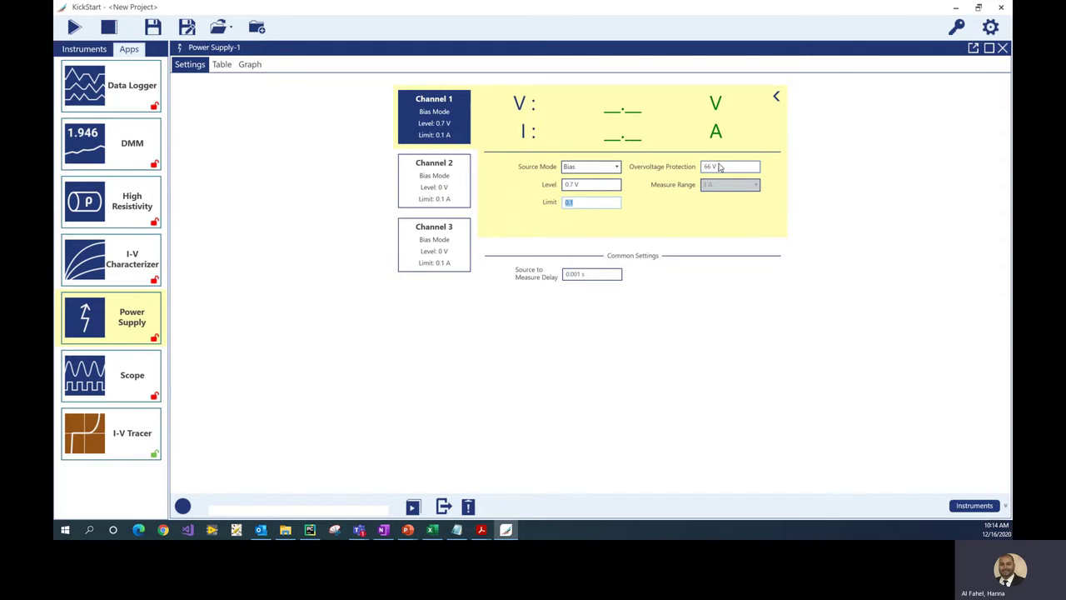
click(659, 199)
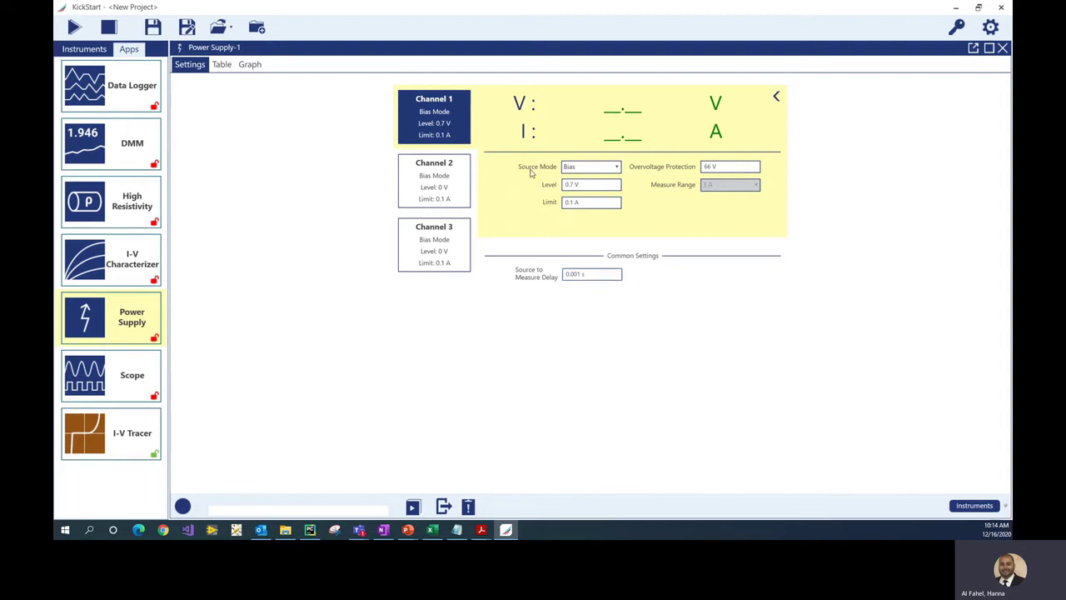
click(458, 183)
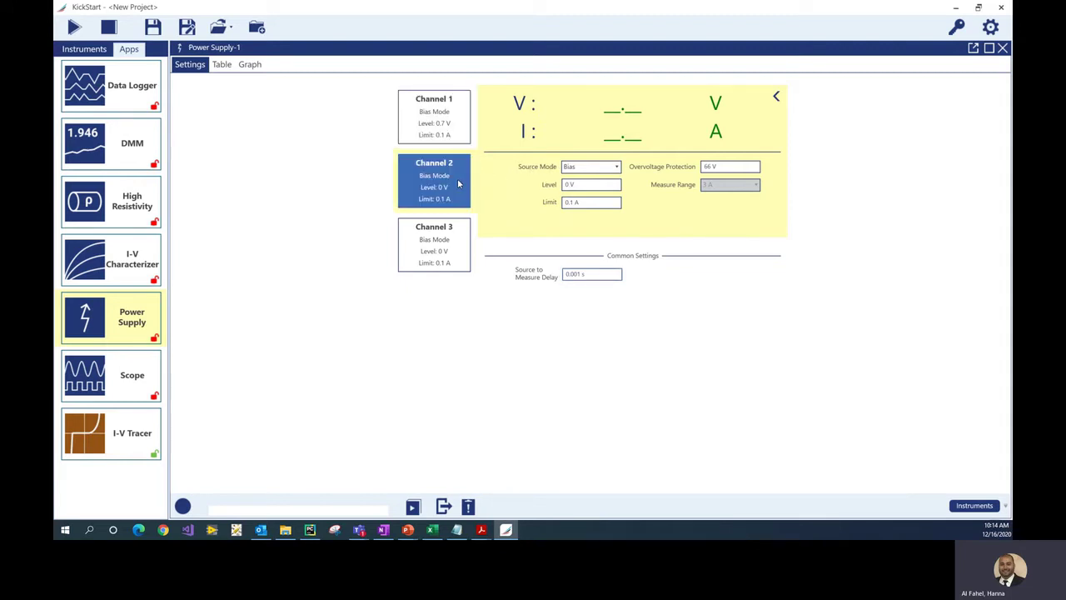
- Set Channel 2's bias level to 10 V
click(584, 184)
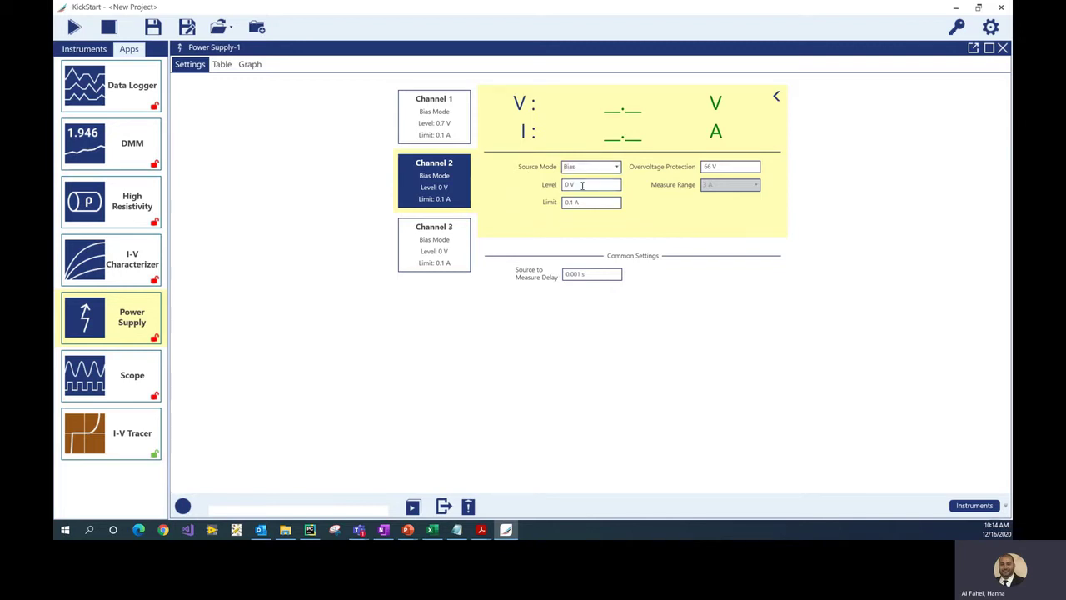
text(10)
click(597, 203)
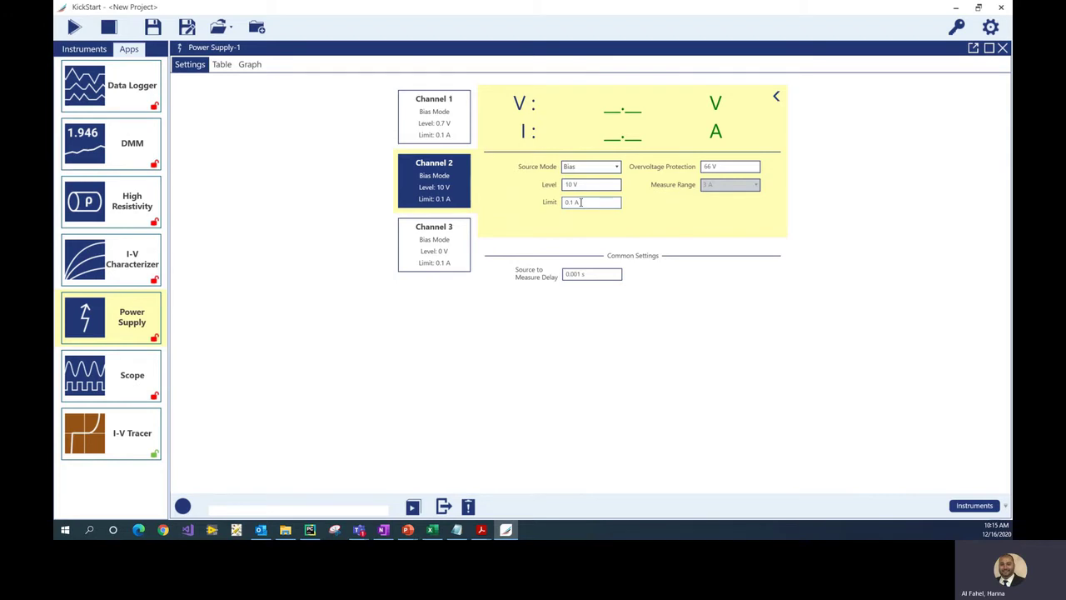
- Set Channel 3's bias level to 1 V, confirming its 0.1 A limit
click(446, 234)
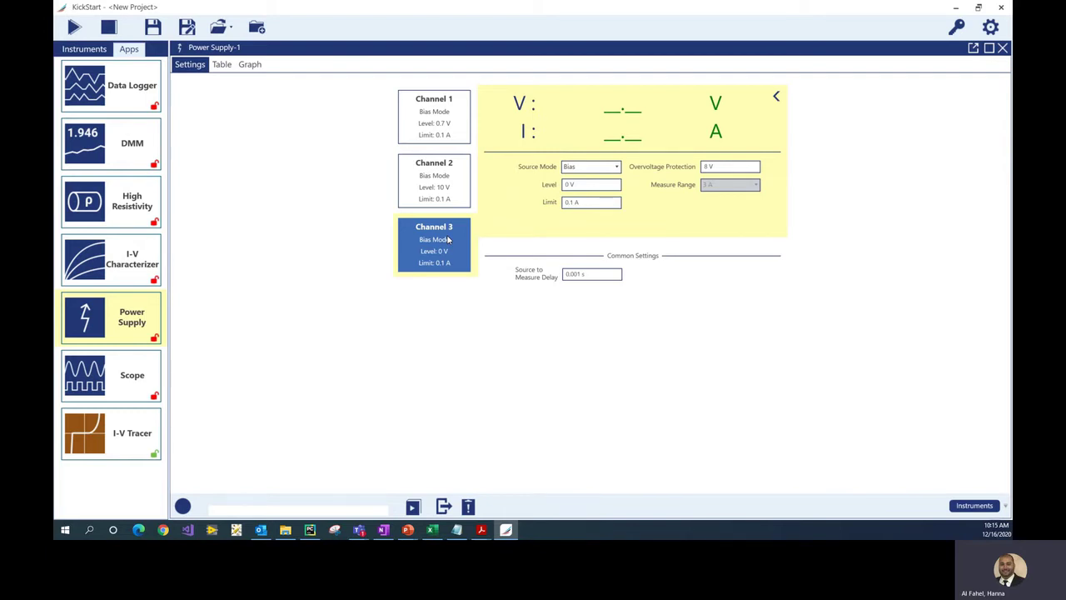
click(577, 184)
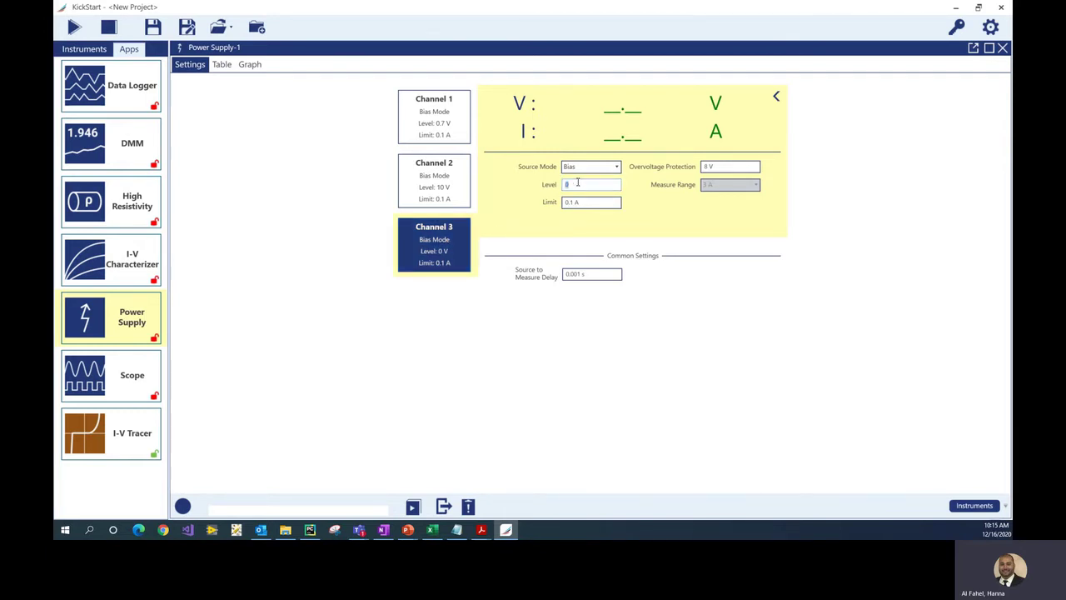
click(601, 202)
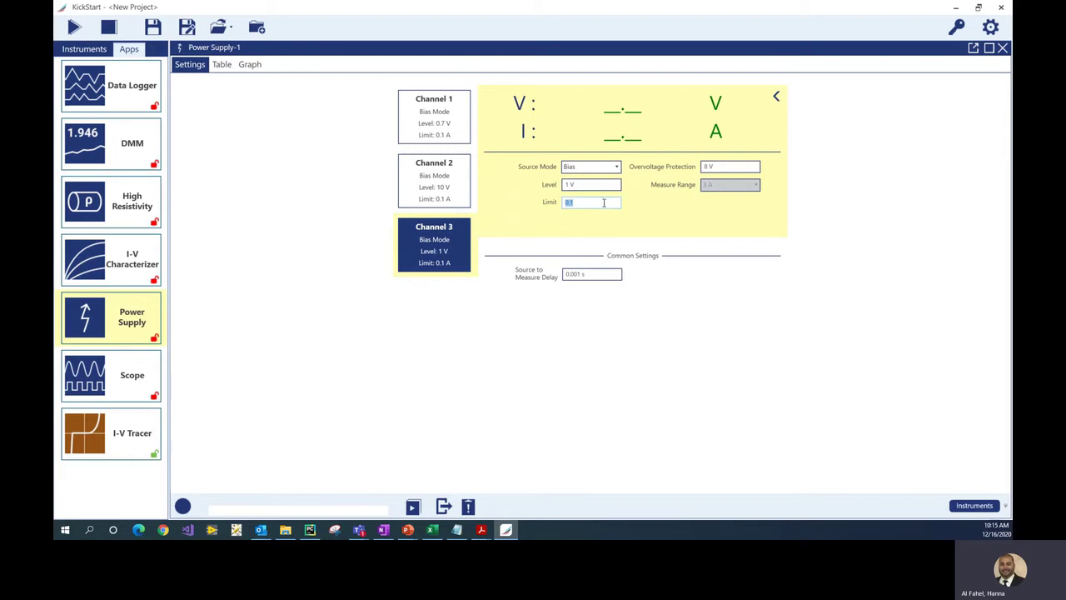
key(Return)
click(436, 175)
click(448, 120)
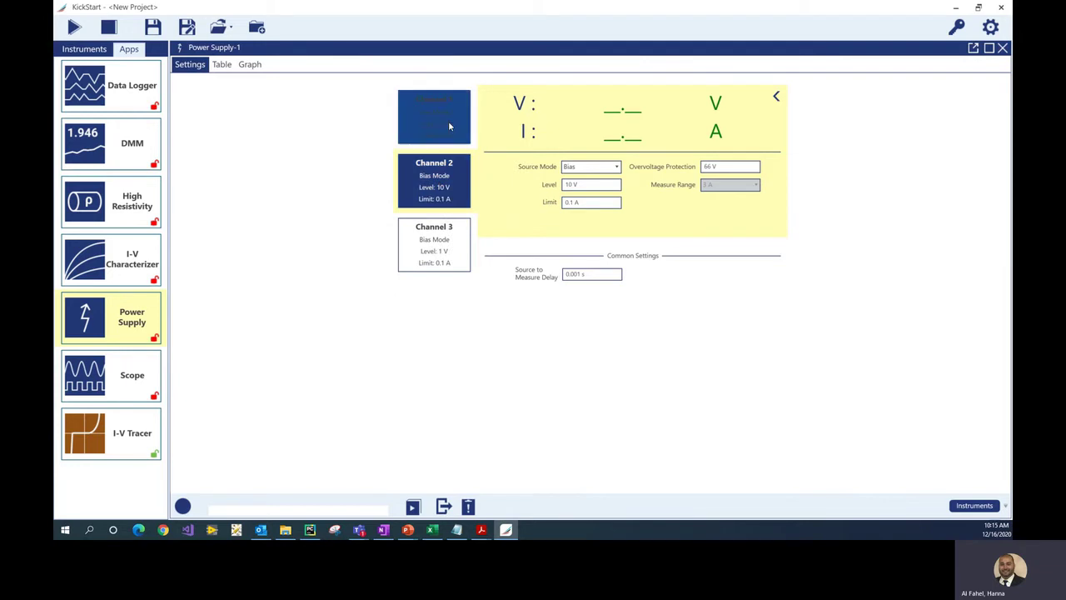
- Turn the output on, check Channel 2 and 3 live readings, and view the measurement table
click(184, 506)
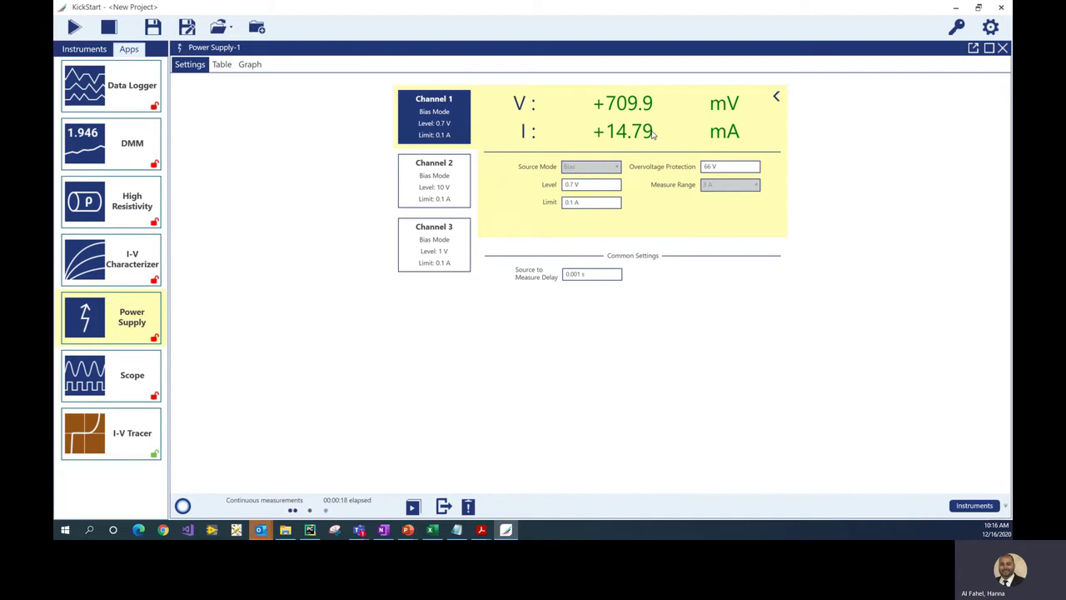
click(418, 185)
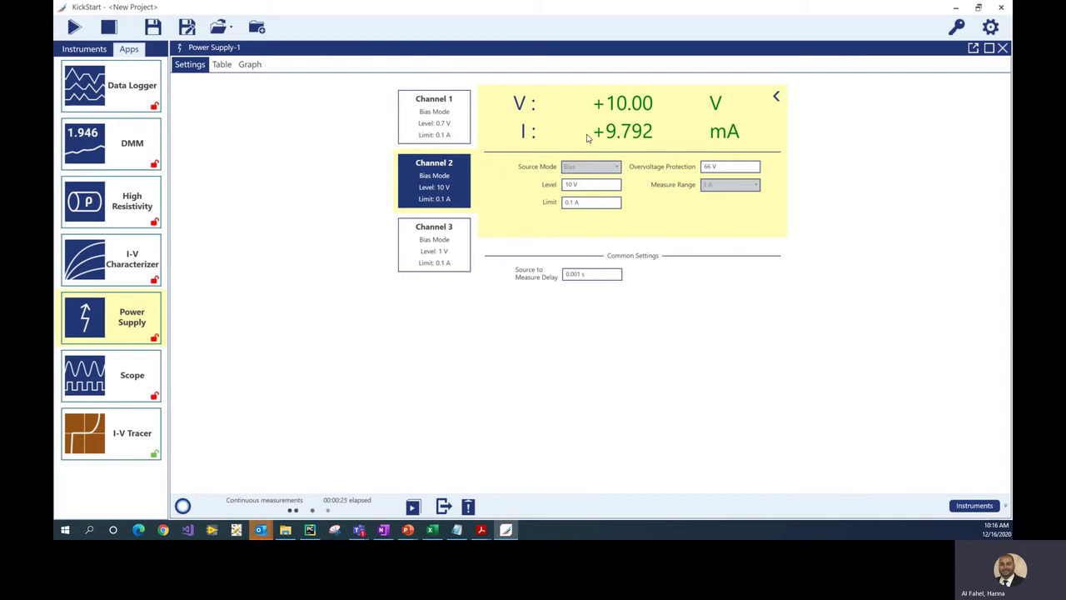
click(456, 242)
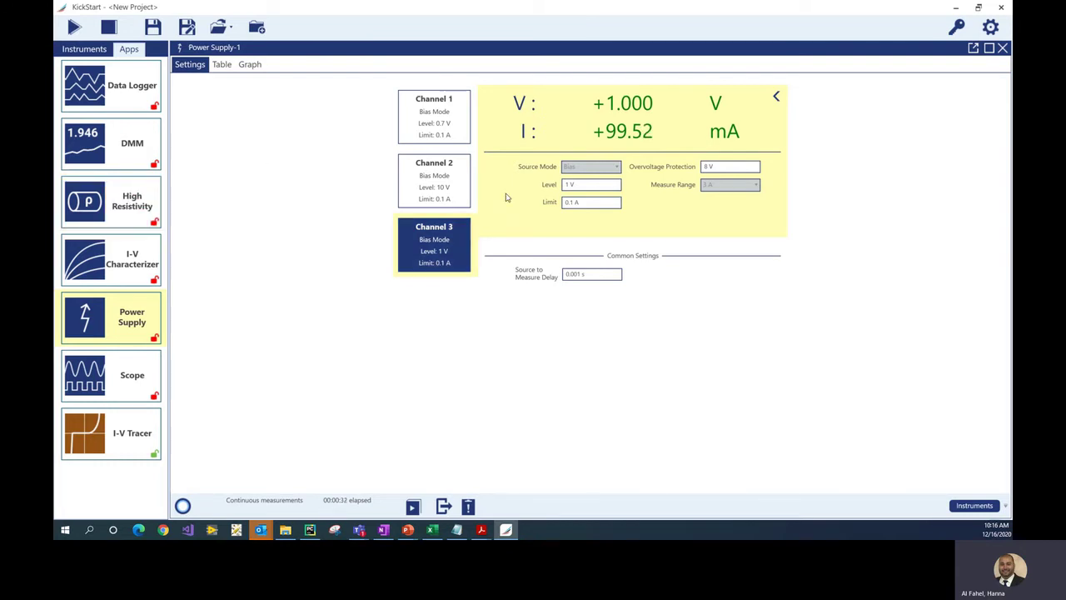
click(222, 65)
click(421, 176)
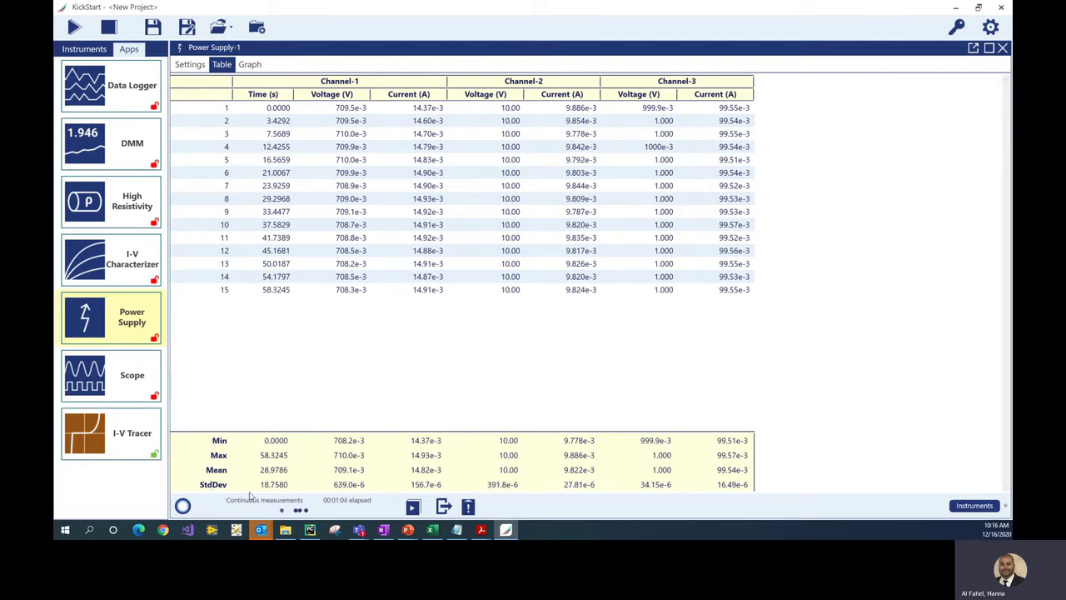
- Hide Channel-1 and Channel-2 voltage and current traces, then autoscale Y to Channel 3
click(249, 65)
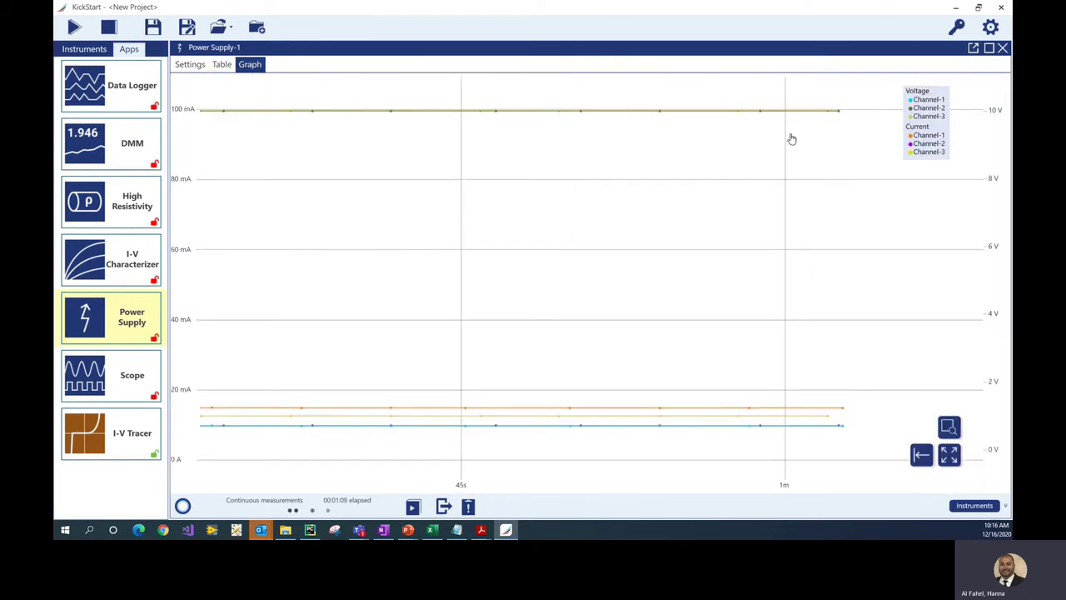
mouse_move(903, 104)
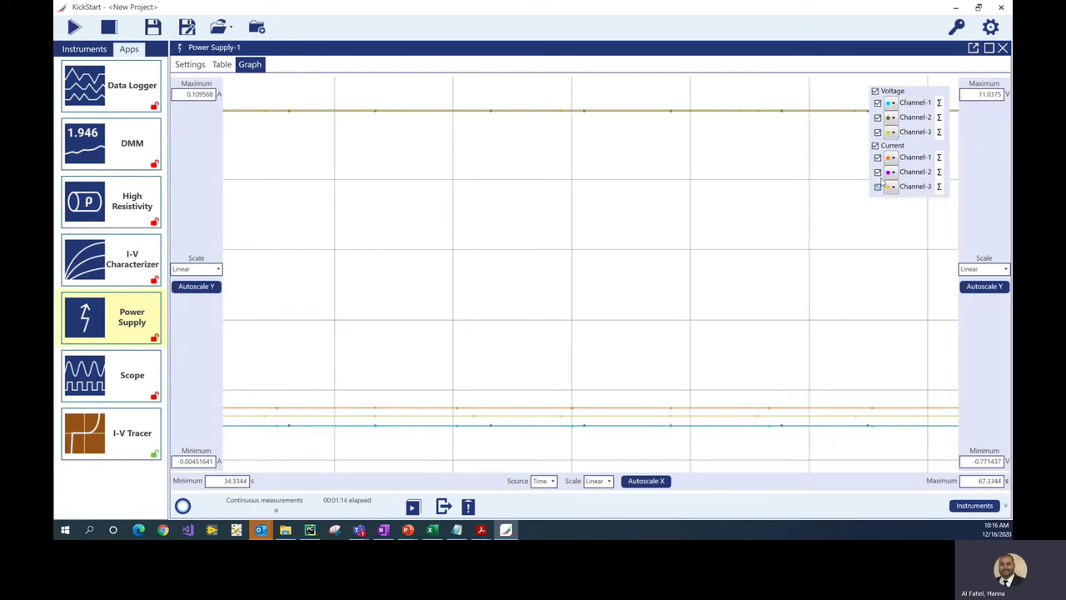
click(876, 102)
click(877, 117)
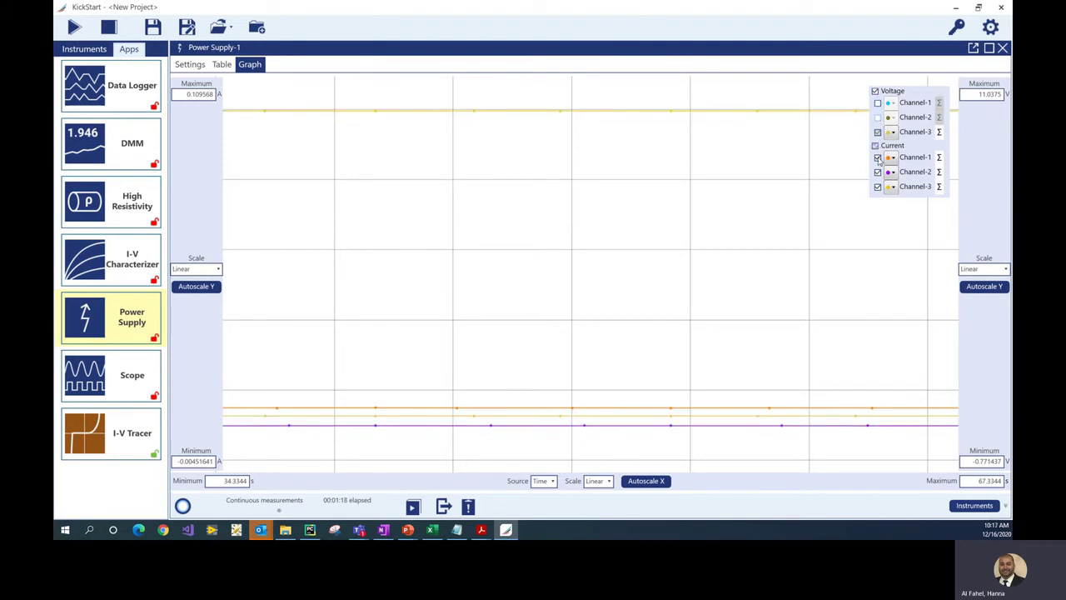
click(877, 157)
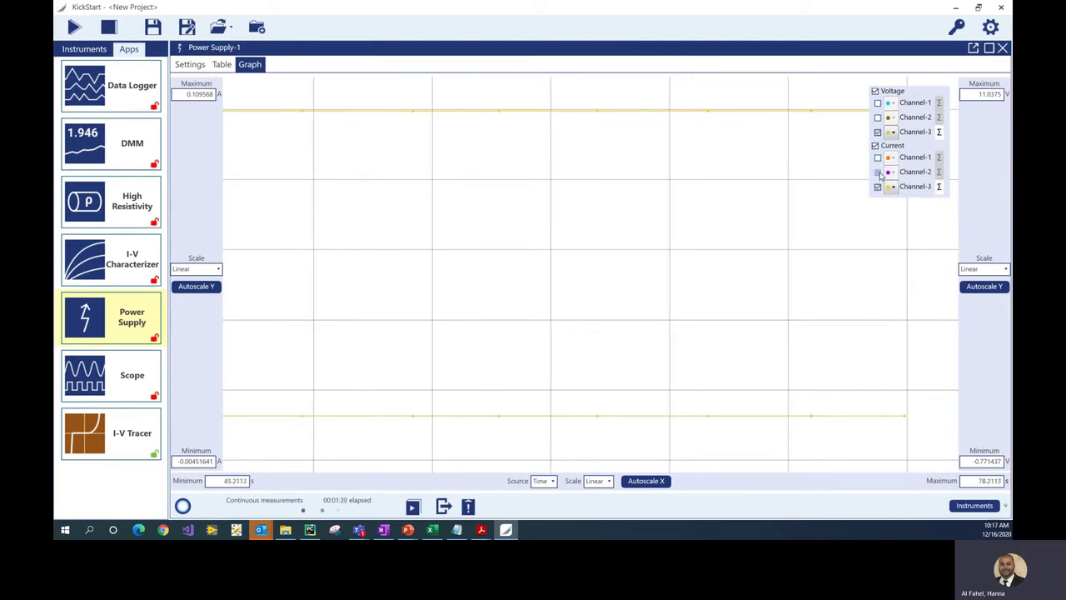
click(877, 171)
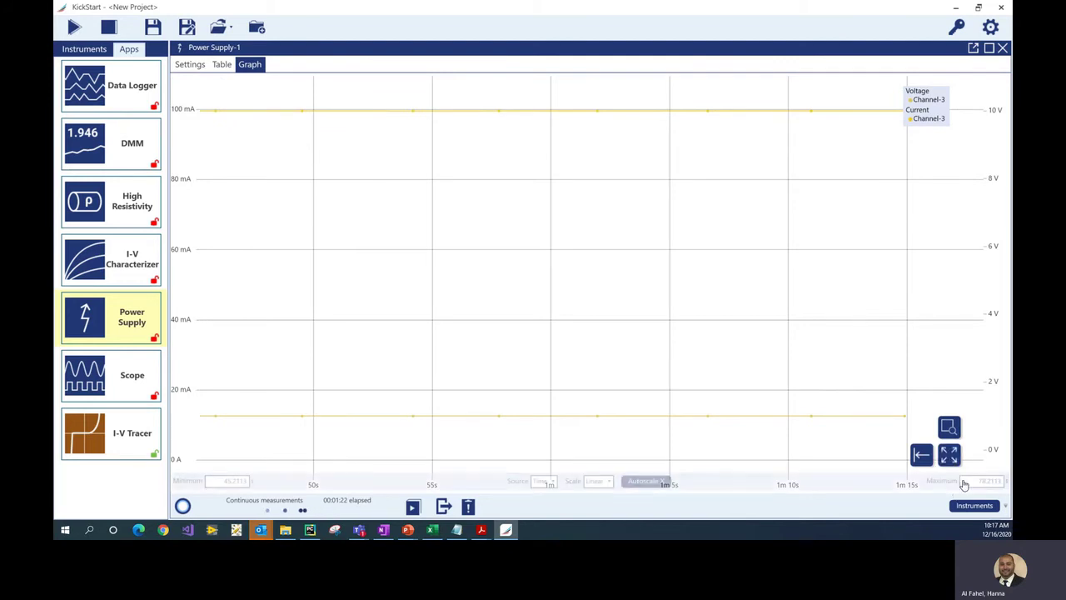
click(948, 454)
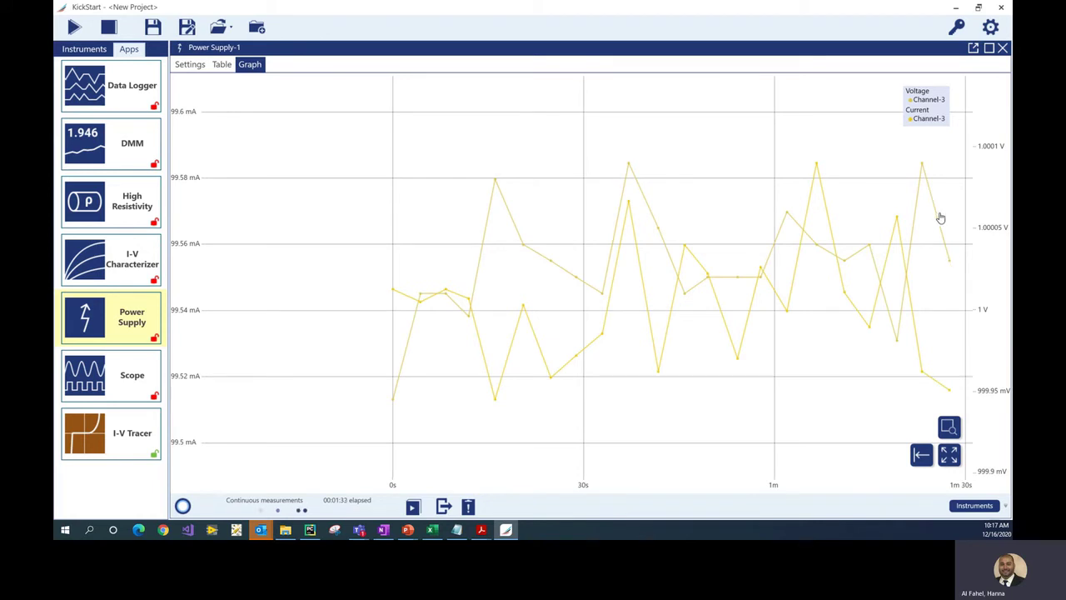
- Keep Time as the x-axis source and stop the continuous measurement run
scroll(479, 244, down, 1)
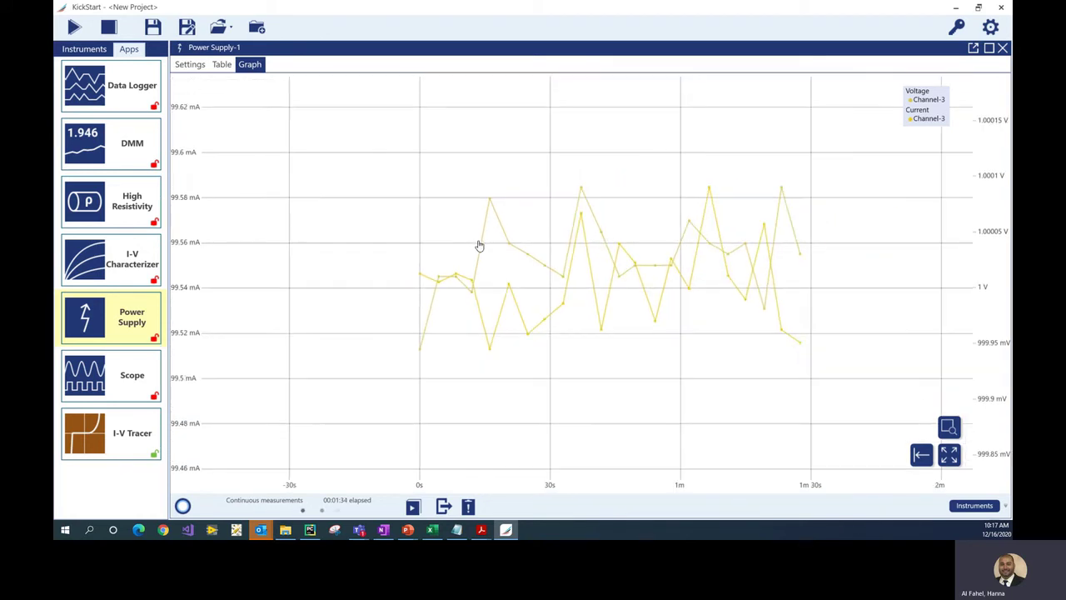
click(541, 486)
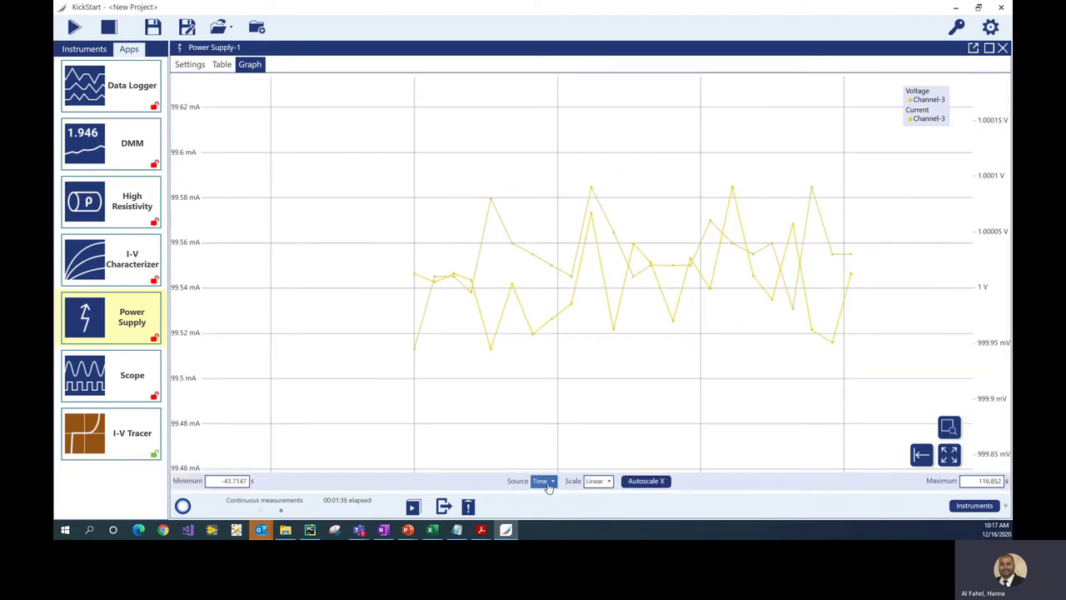
click(543, 482)
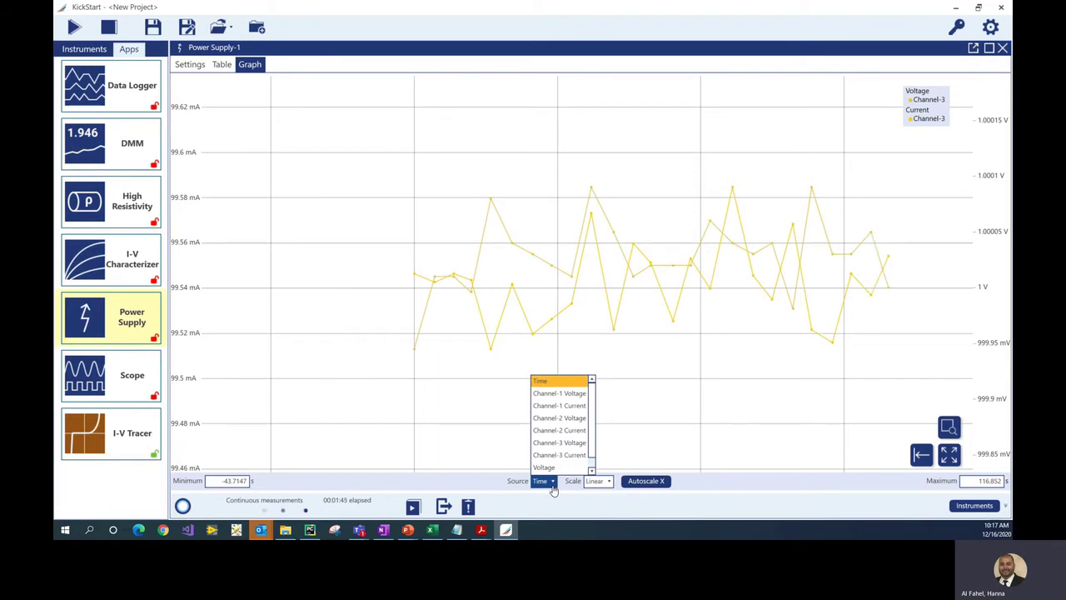
click(551, 486)
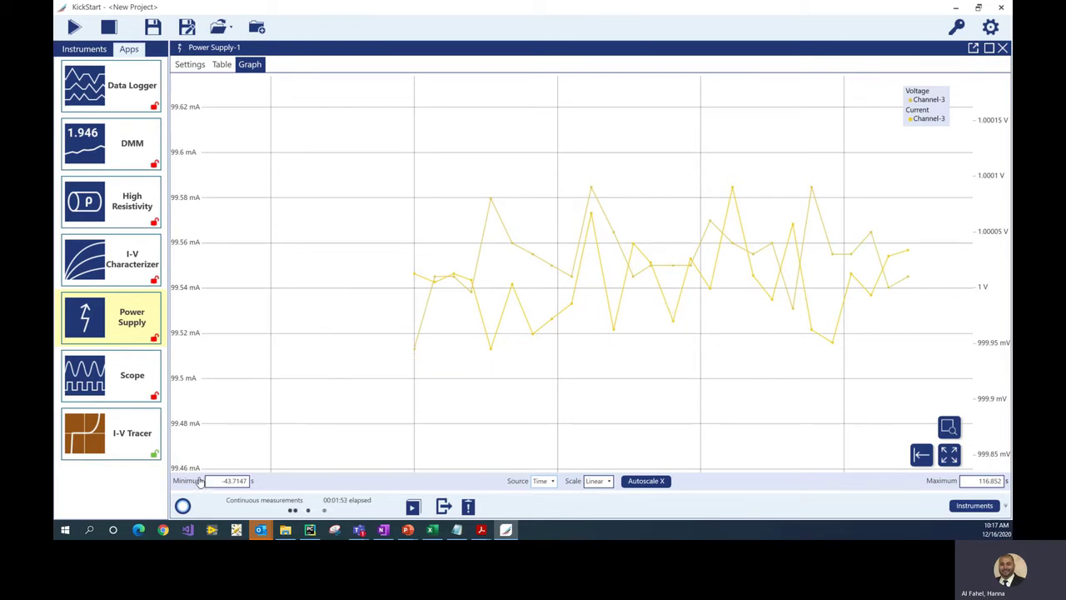
click(182, 506)
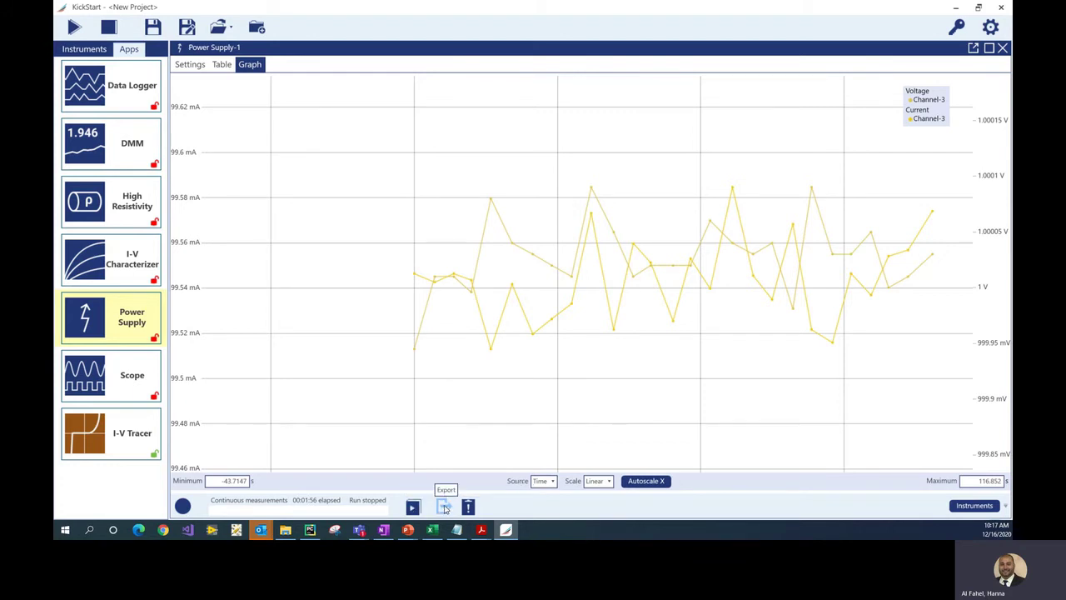
click(443, 504)
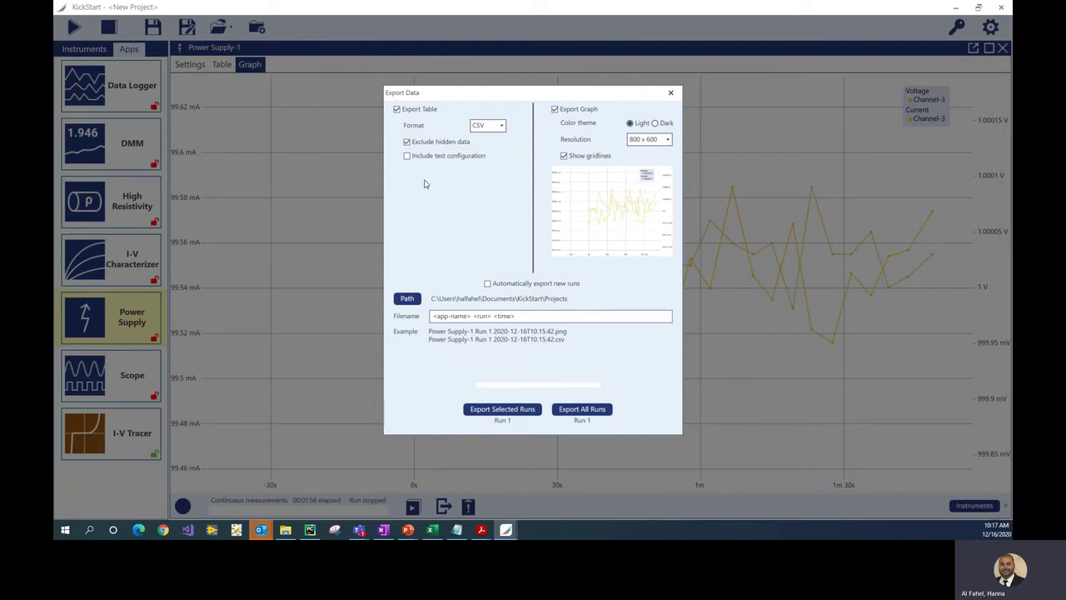
click(482, 127)
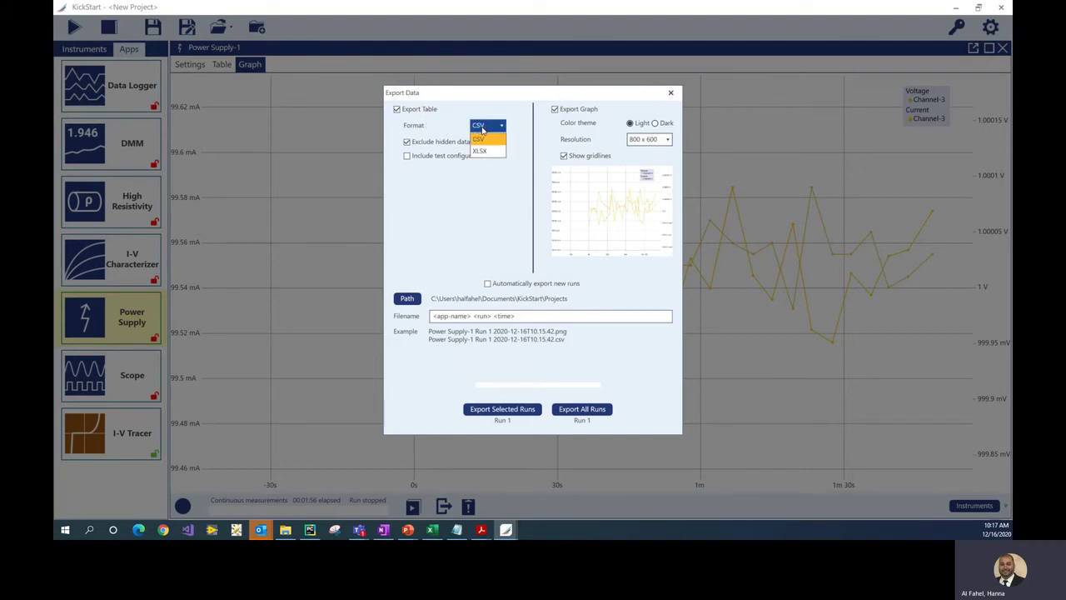
click(482, 133)
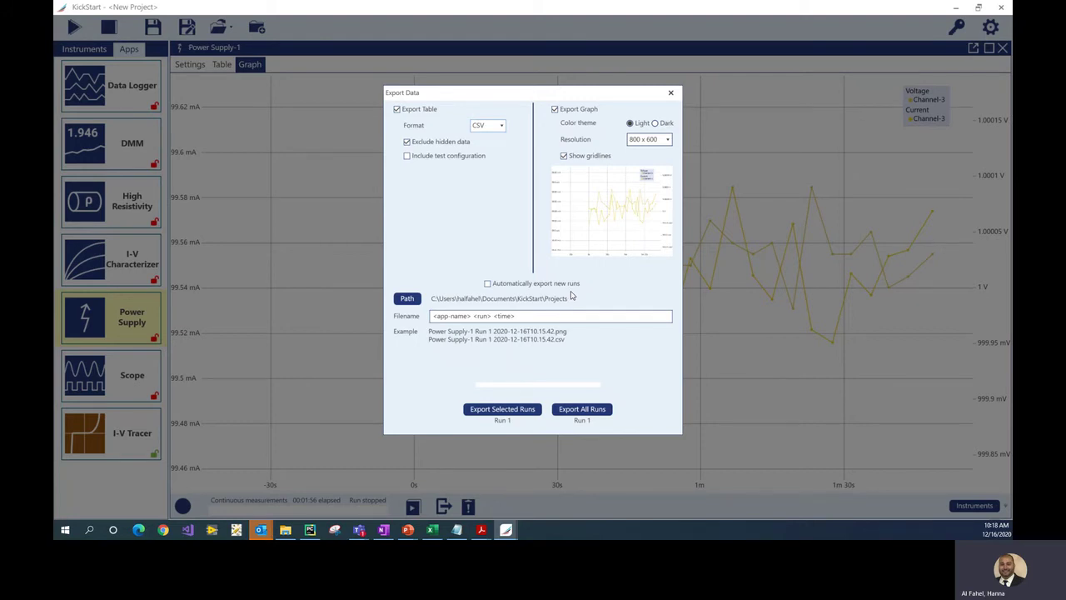
click(671, 94)
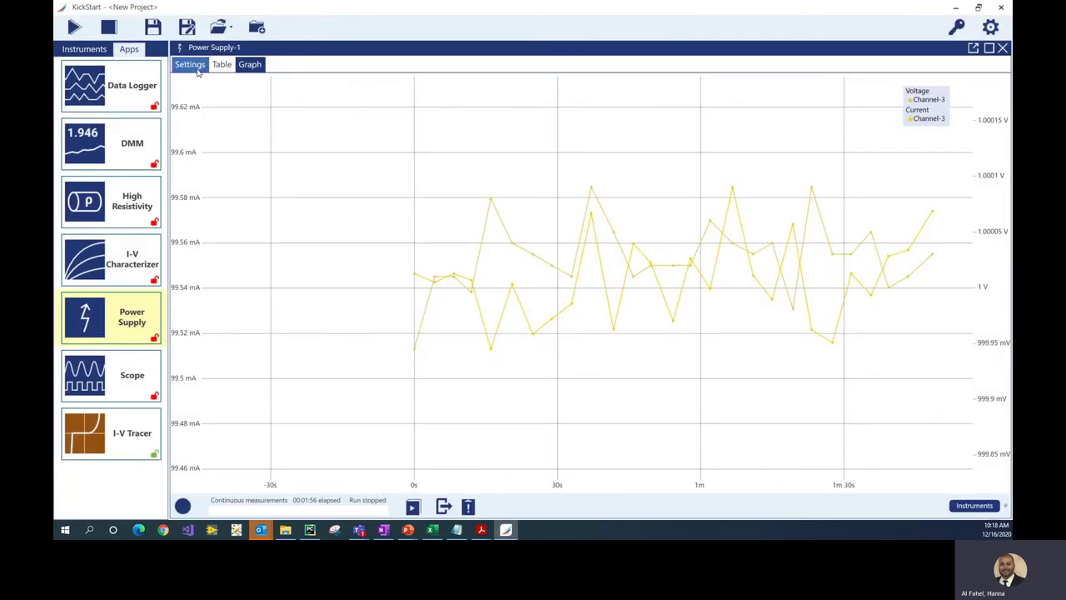
- Set the Source Mode of Channels 2 and 3 to Disabled, leaving Channel 1 active
click(192, 66)
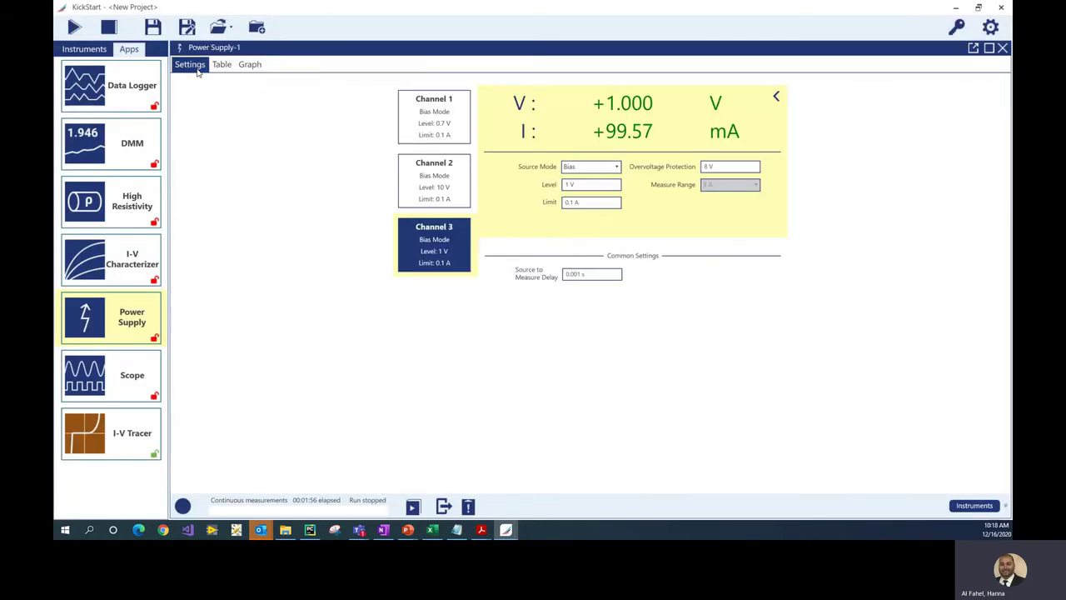
click(432, 123)
click(604, 170)
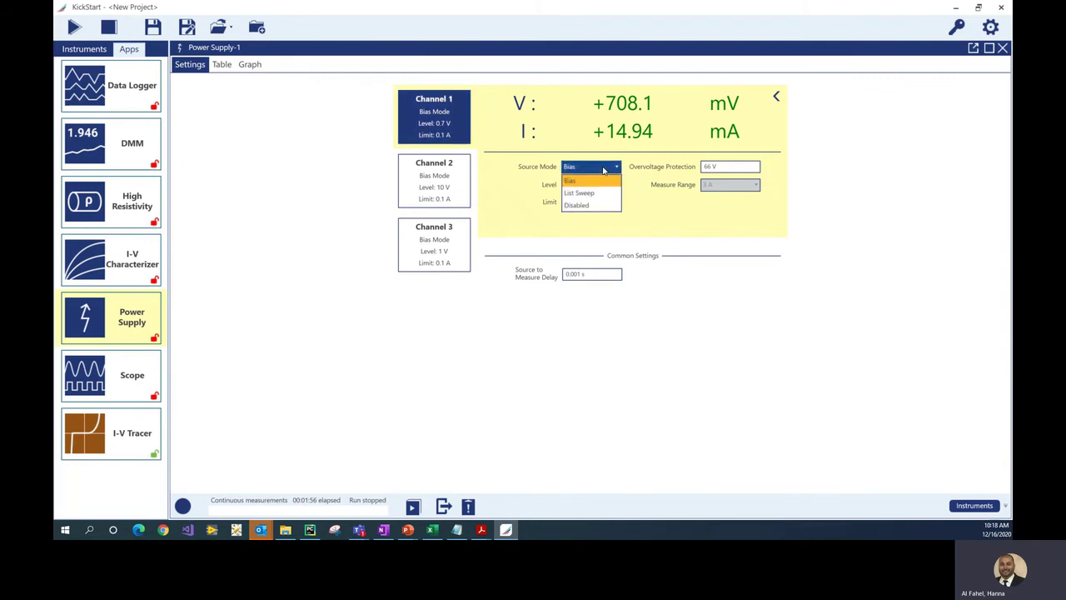
click(456, 166)
click(608, 171)
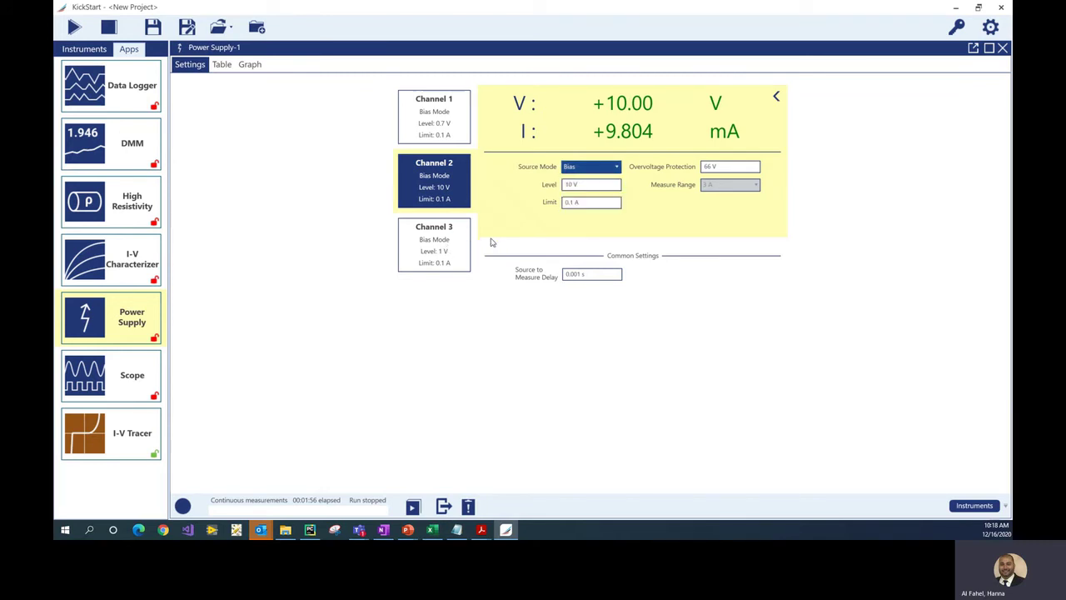
click(591, 204)
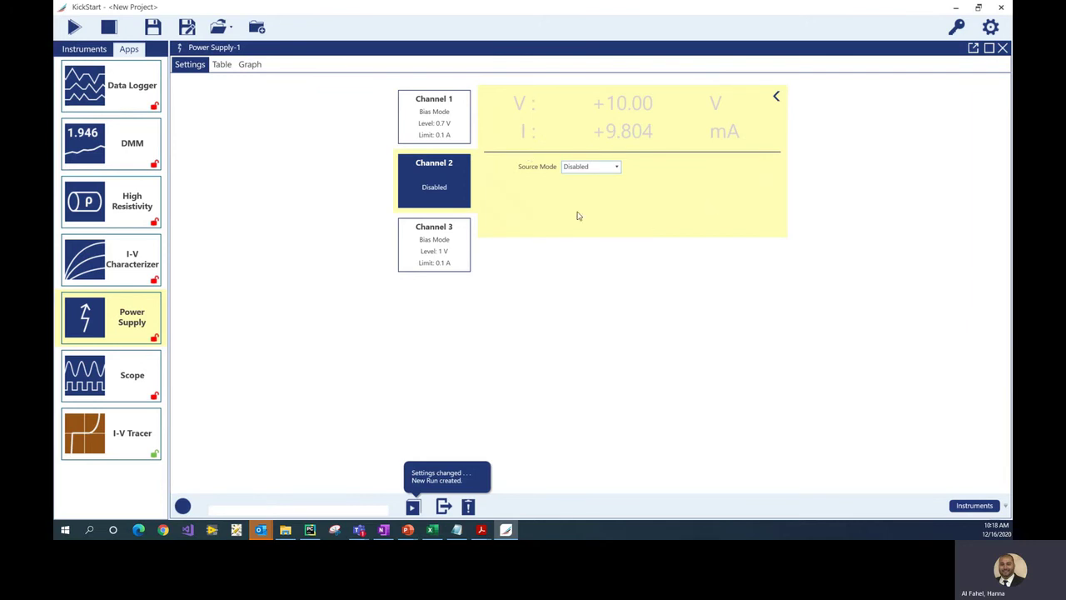
click(428, 247)
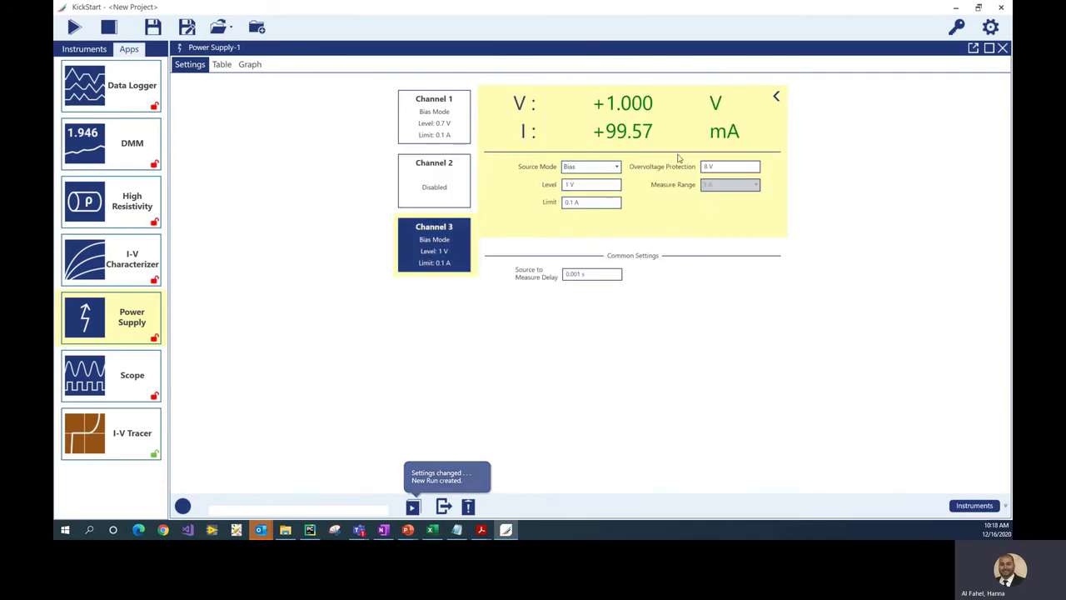
click(611, 167)
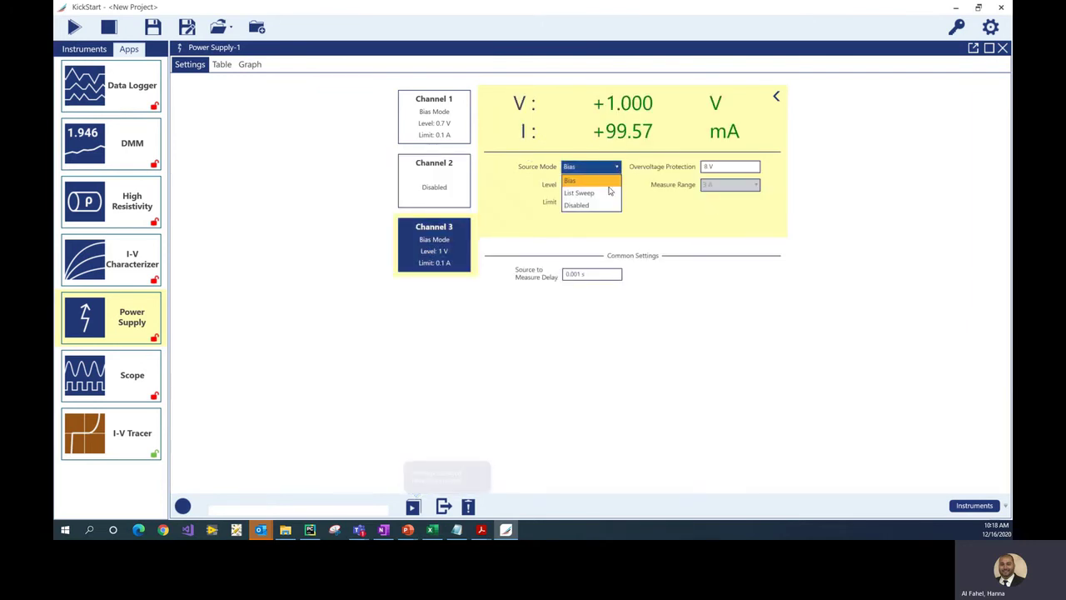
click(605, 206)
click(430, 110)
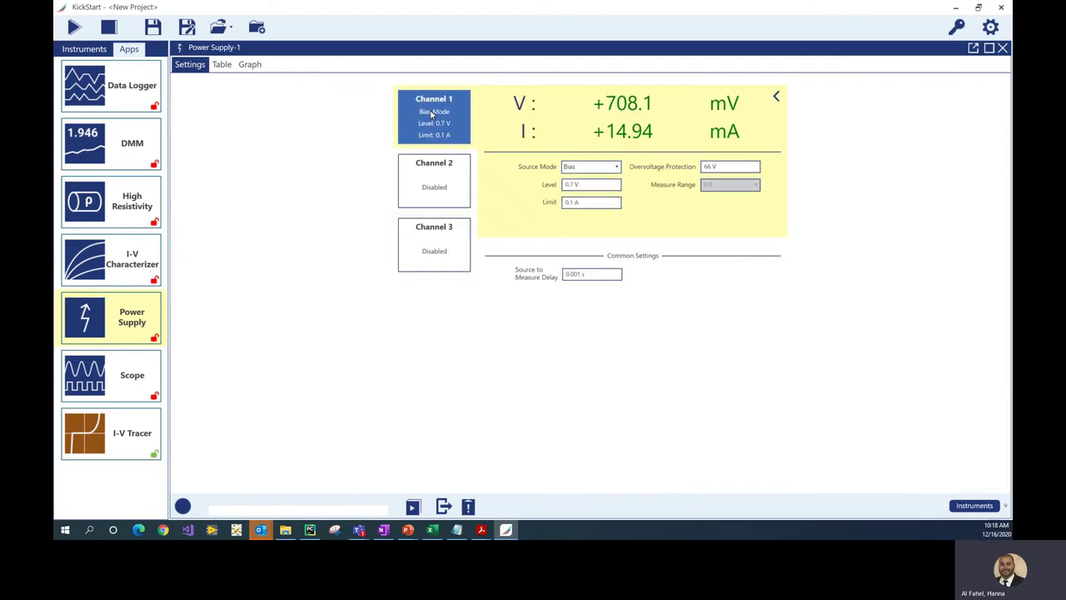
click(589, 167)
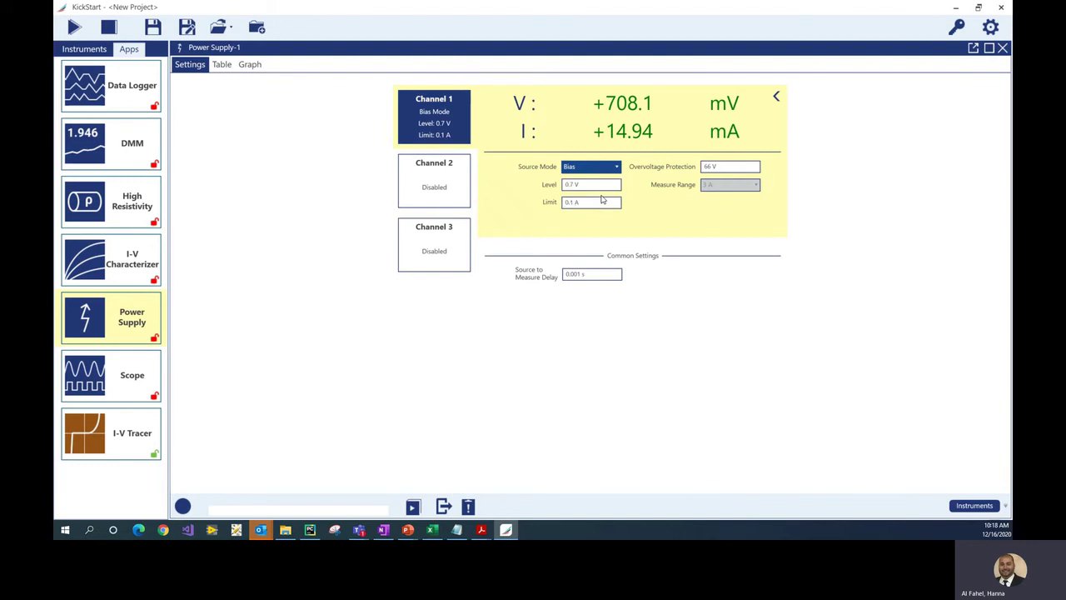
- Switch Channel 1 to List Sweep mode and add a sixth point to its sweep list
click(601, 193)
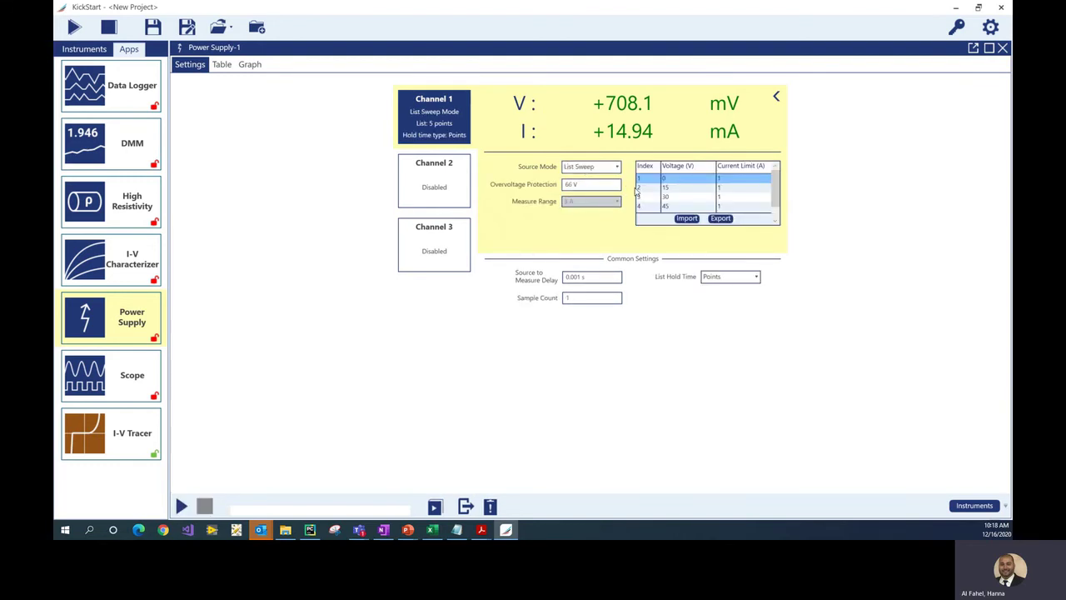
click(667, 178)
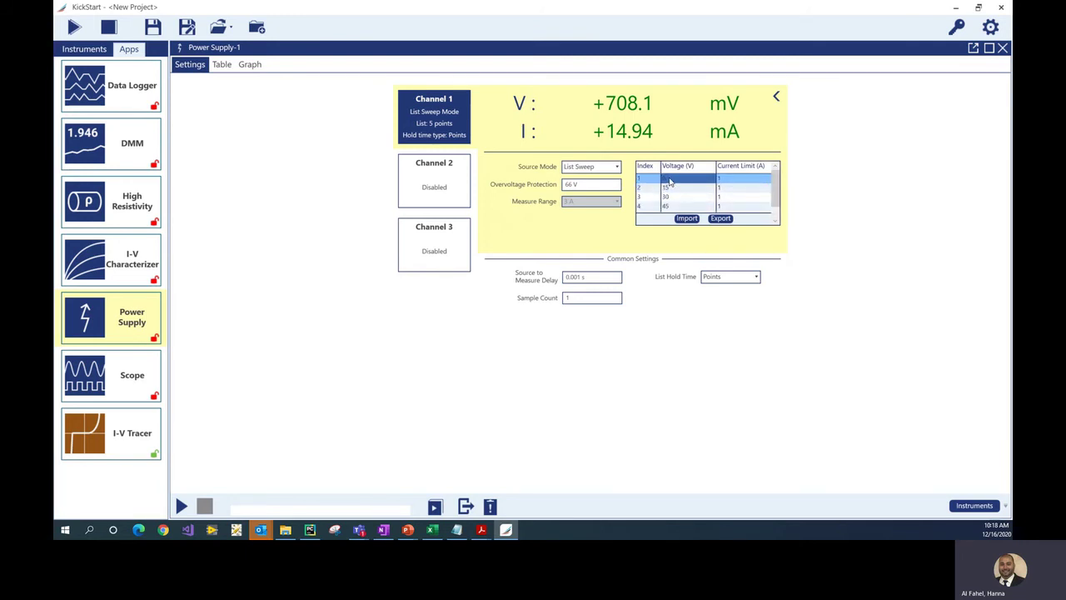
scroll(674, 196, down, 1)
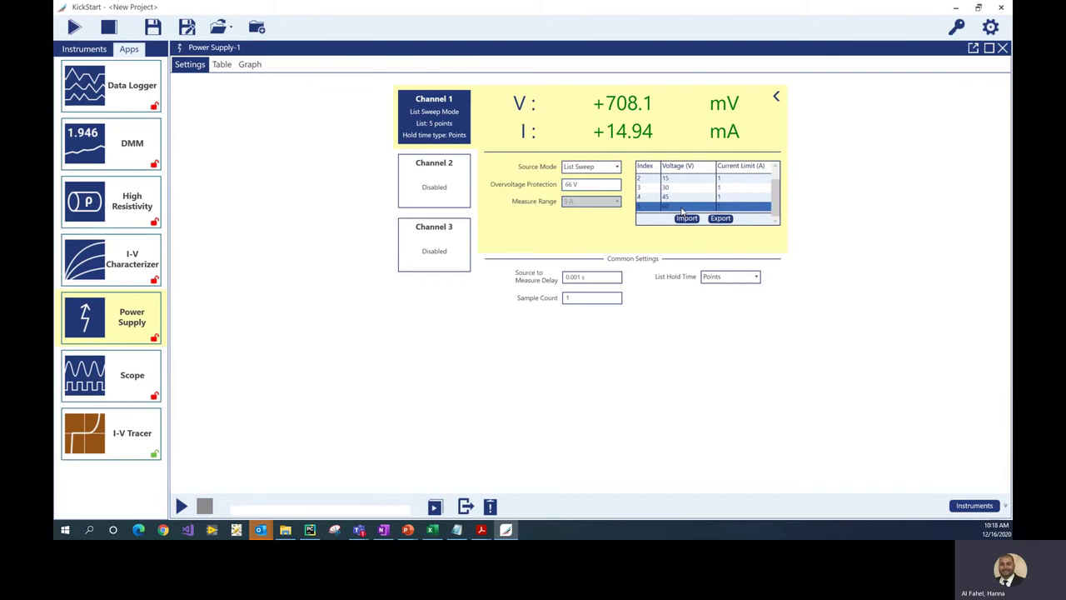
double_click(681, 208)
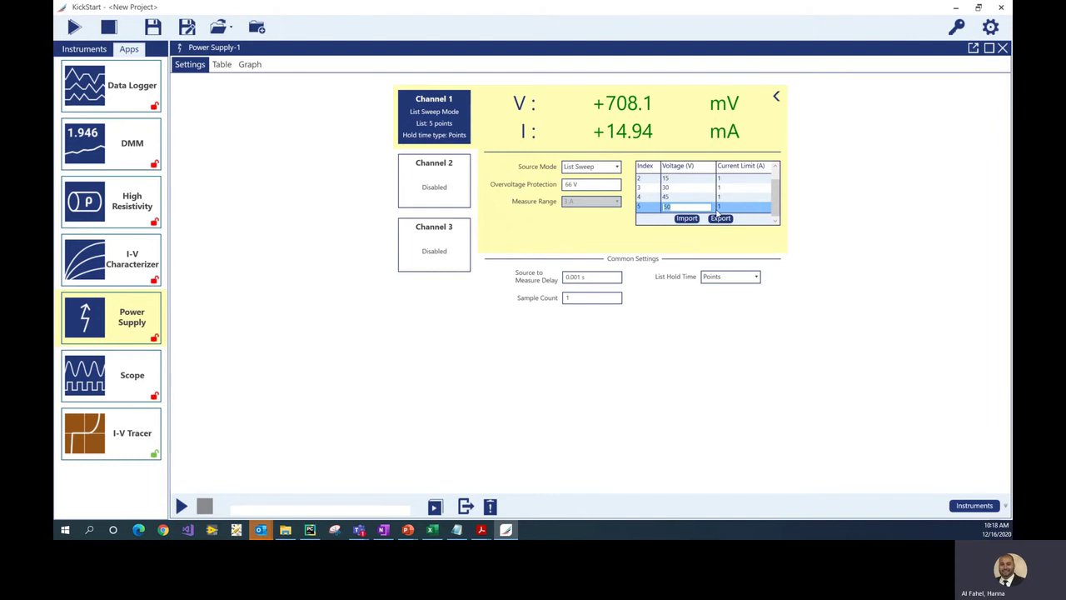
right_click(716, 212)
click(745, 215)
scroll(691, 210, down, 1)
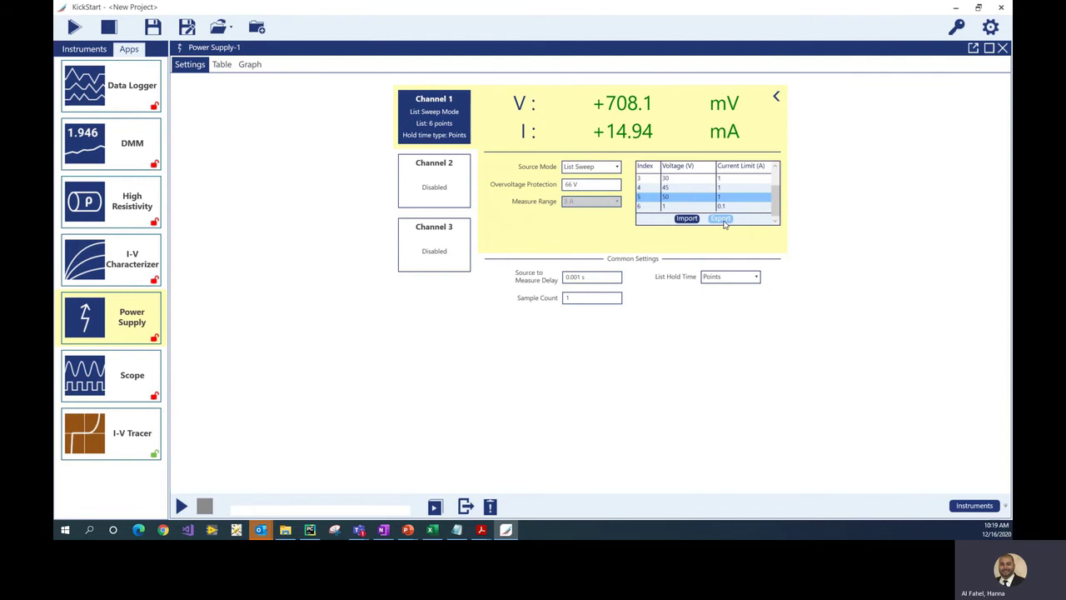
- Import the points from Diode Sweep.csv into Channel 1's sweep list
click(721, 219)
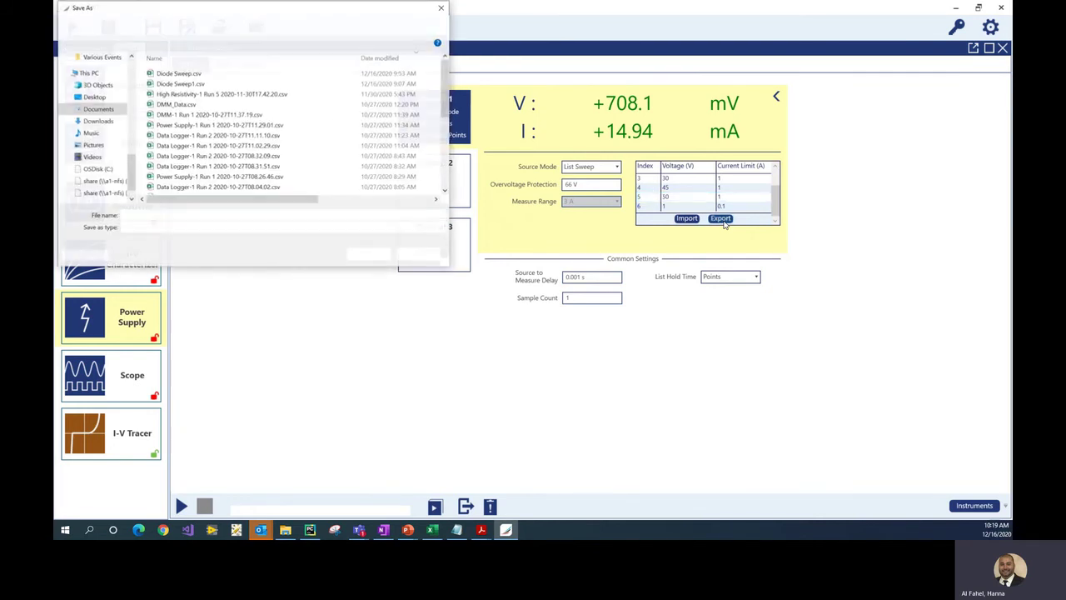
click(418, 254)
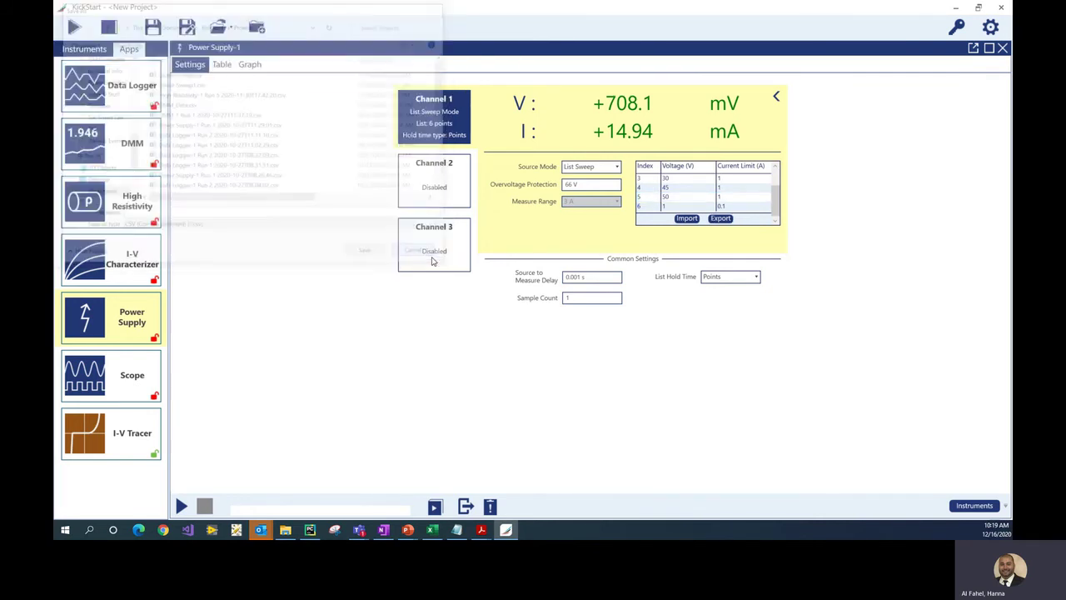
click(686, 219)
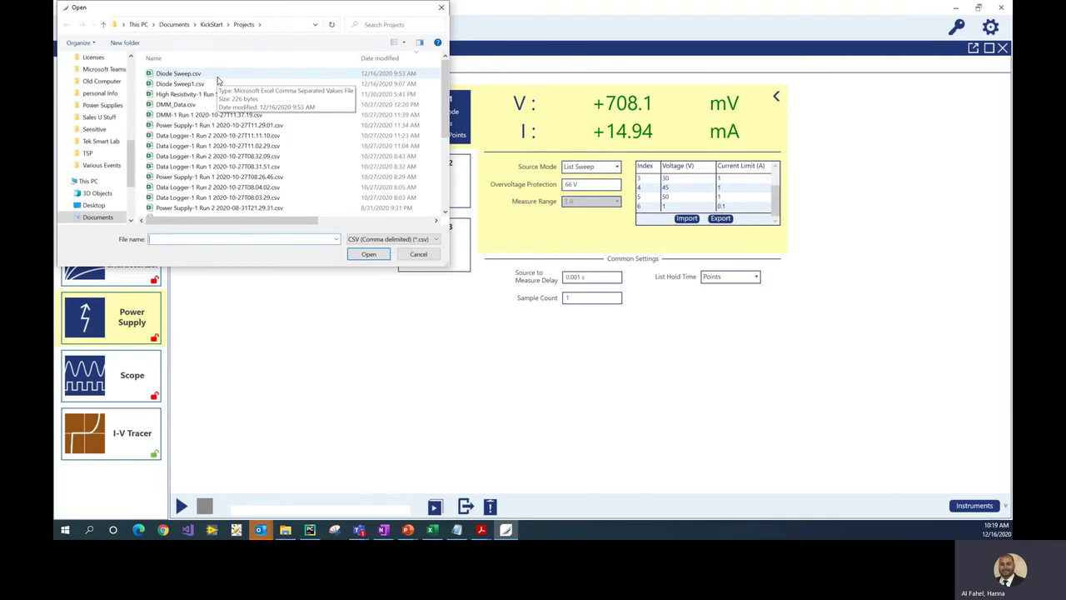
click(204, 76)
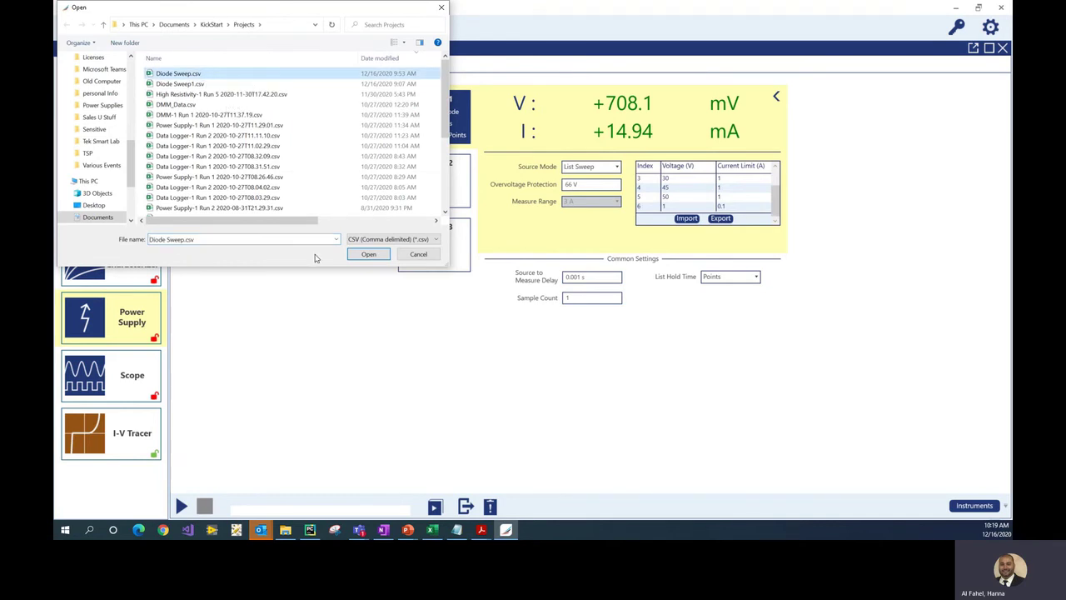
click(368, 255)
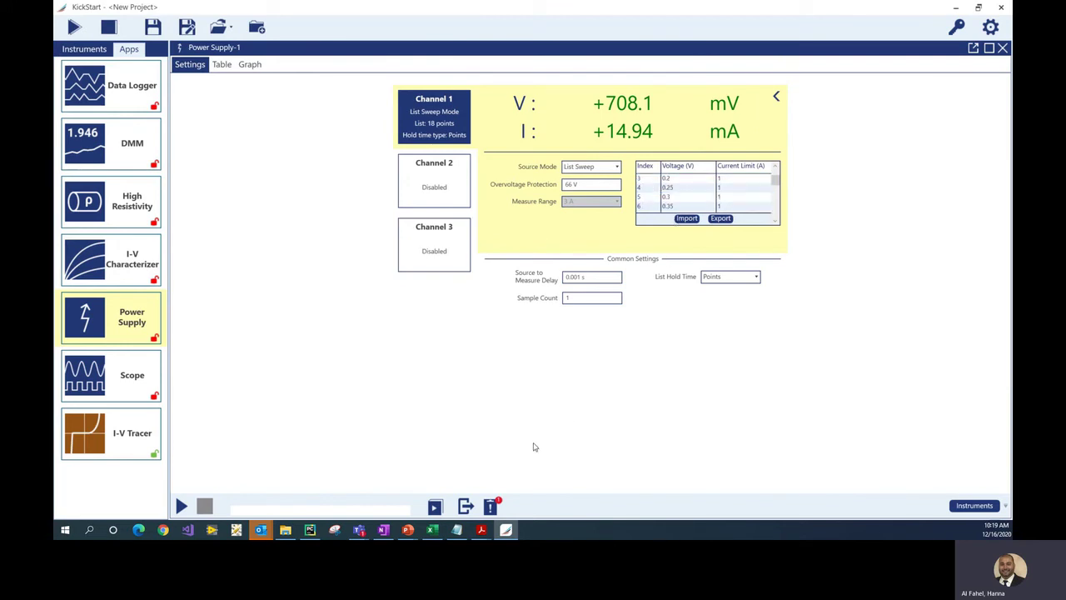
click(492, 509)
scroll(708, 190, up, 1)
click(688, 178)
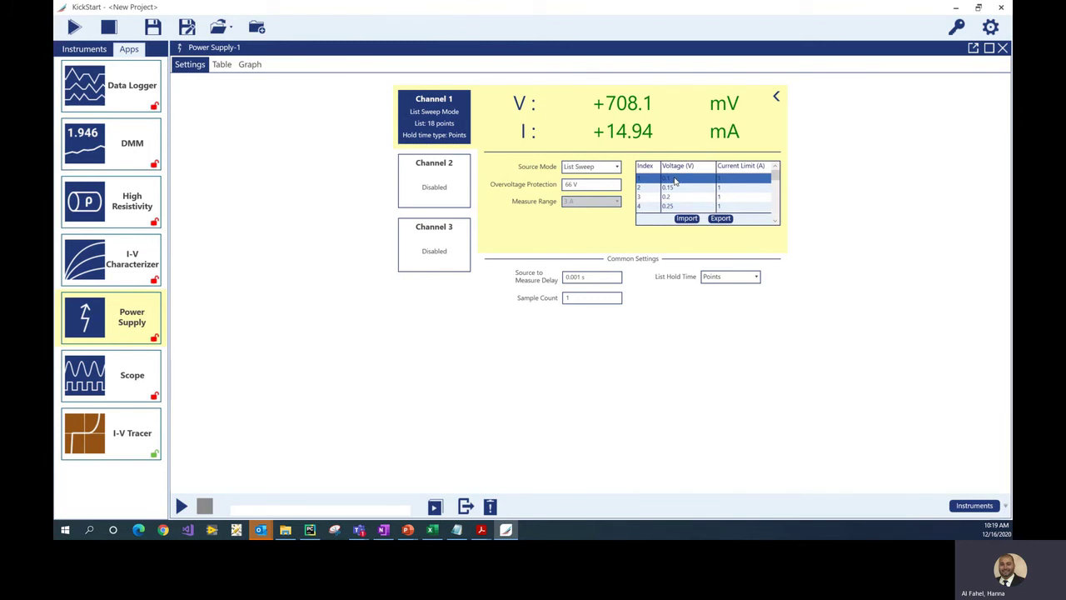
scroll(683, 196, down, 4)
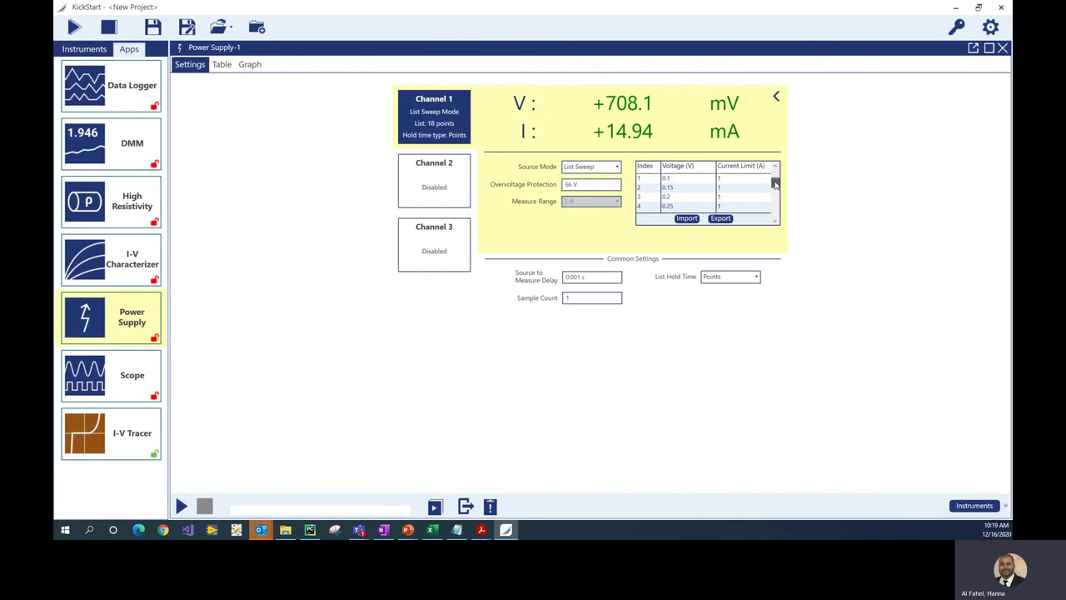
click(694, 213)
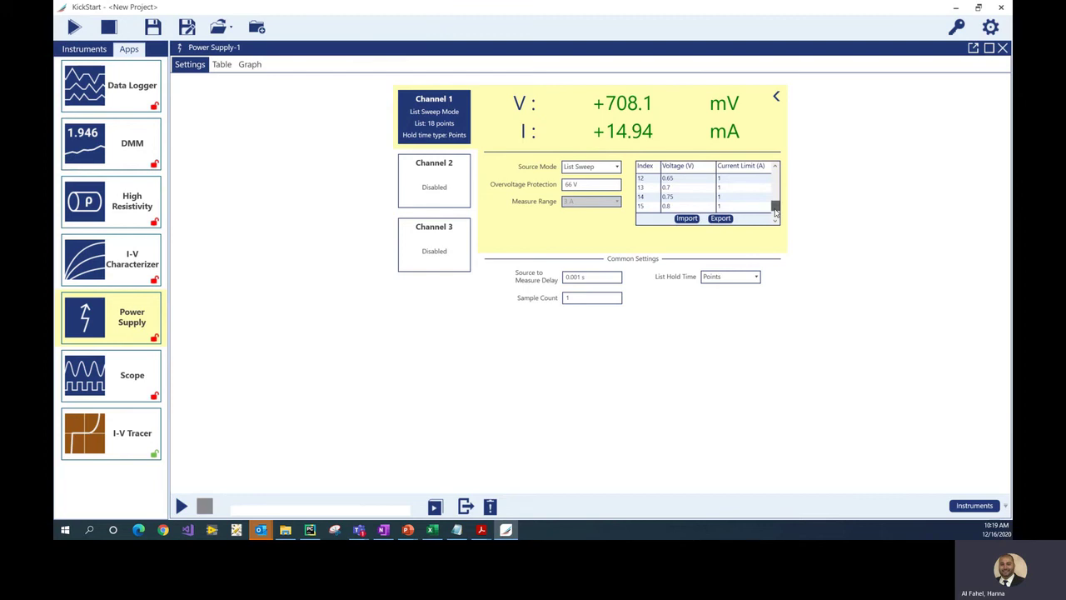
scroll(774, 210, down, 1)
scroll(774, 210, up, 5)
click(739, 189)
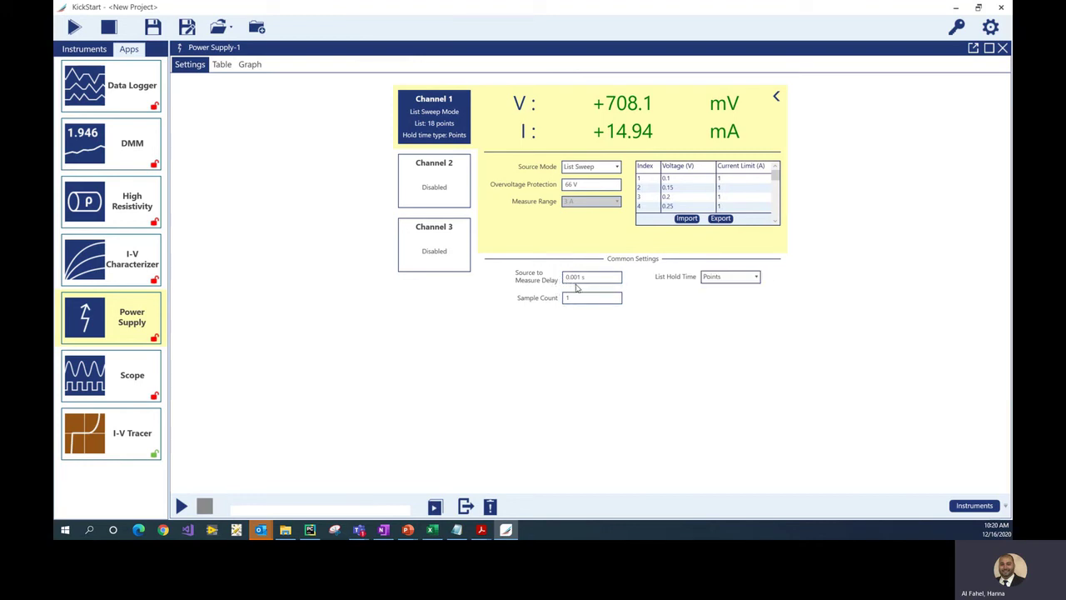
click(742, 281)
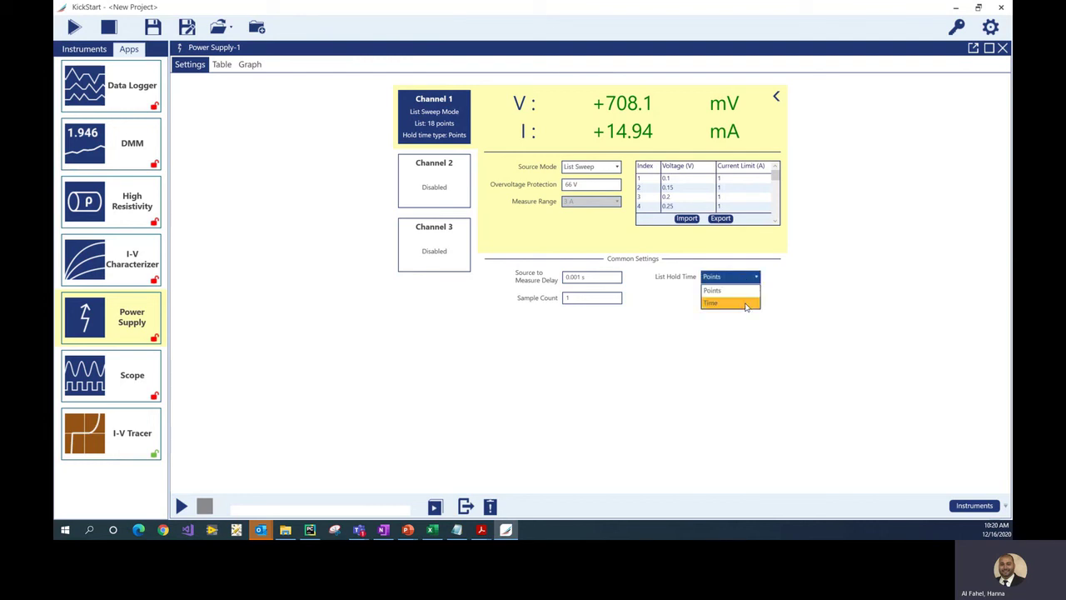
click(746, 303)
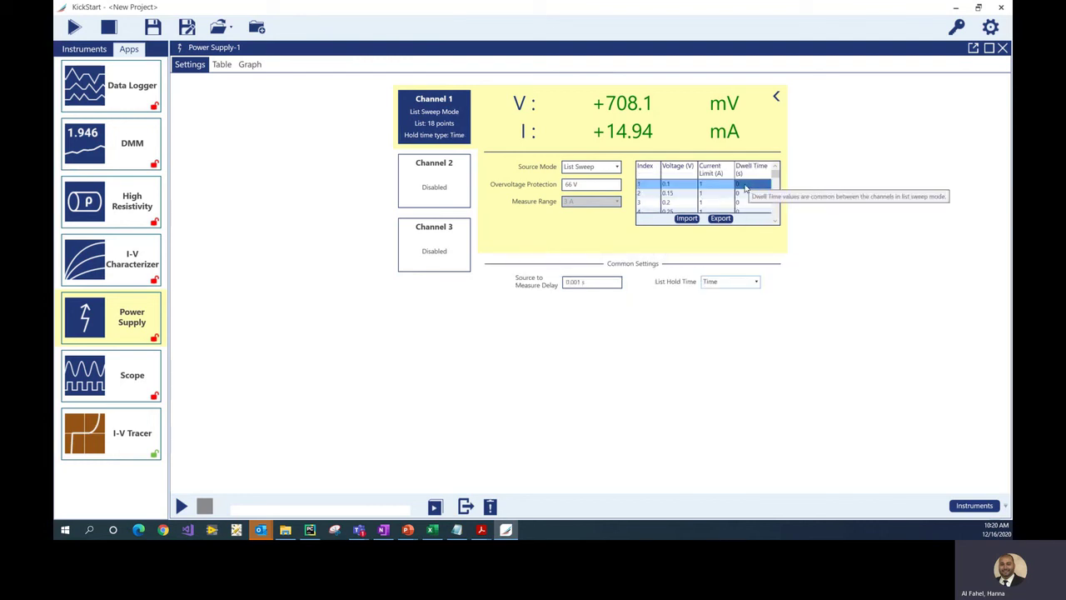
click(754, 284)
click(747, 294)
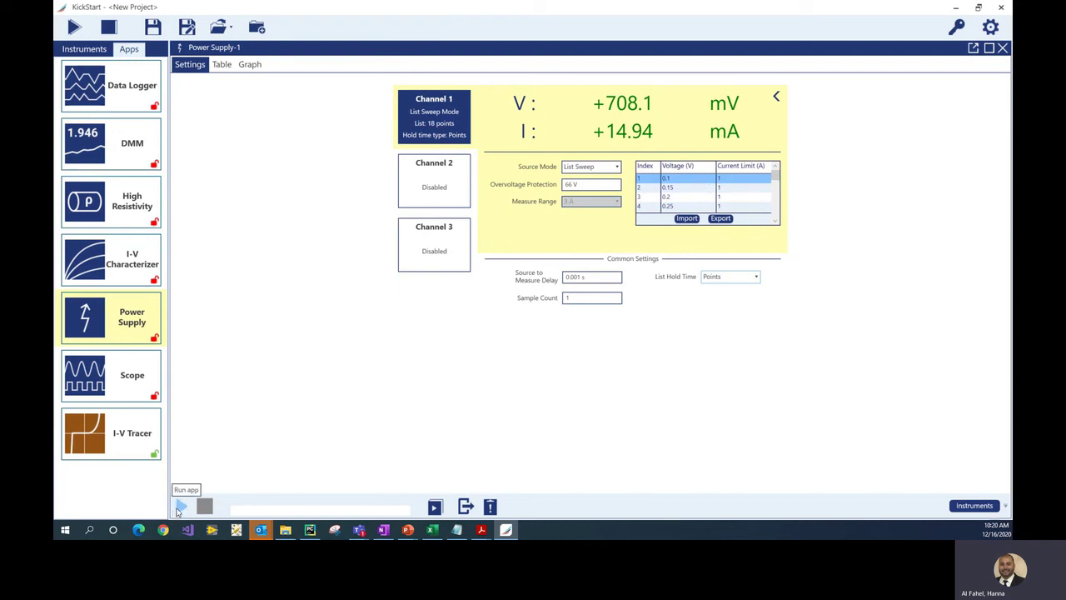
- Run the sweep and set the graph's x-axis source to Voltage
click(179, 507)
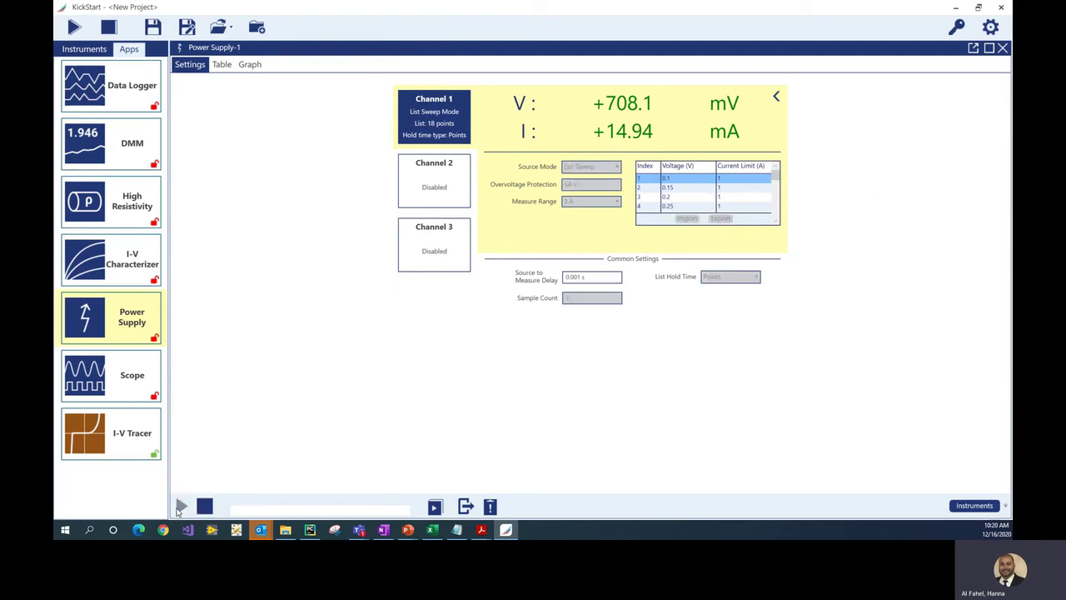
click(248, 66)
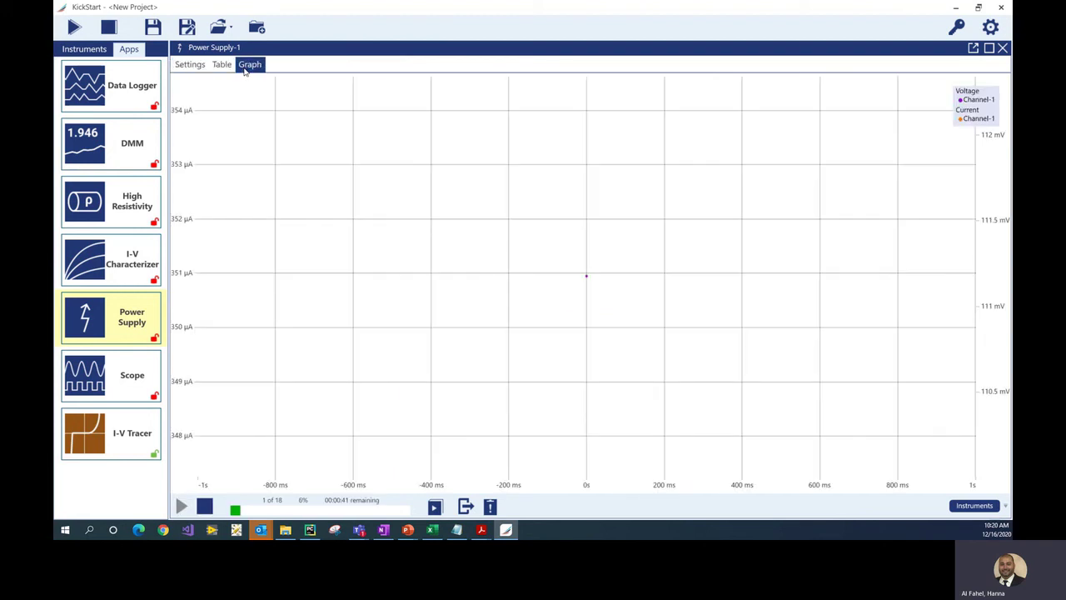
mouse_move(565, 492)
click(543, 480)
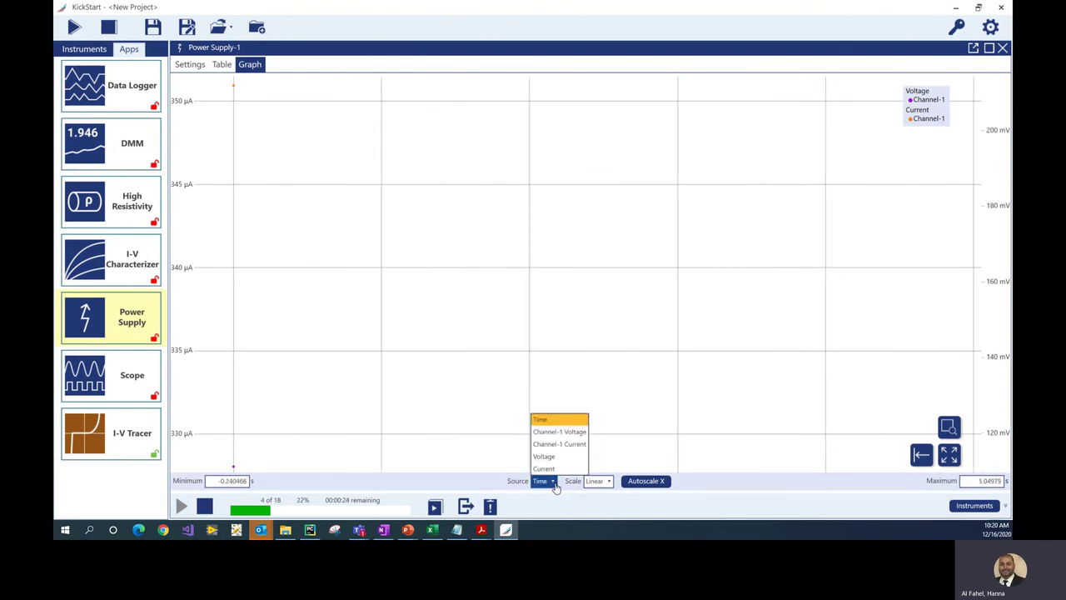
click(559, 456)
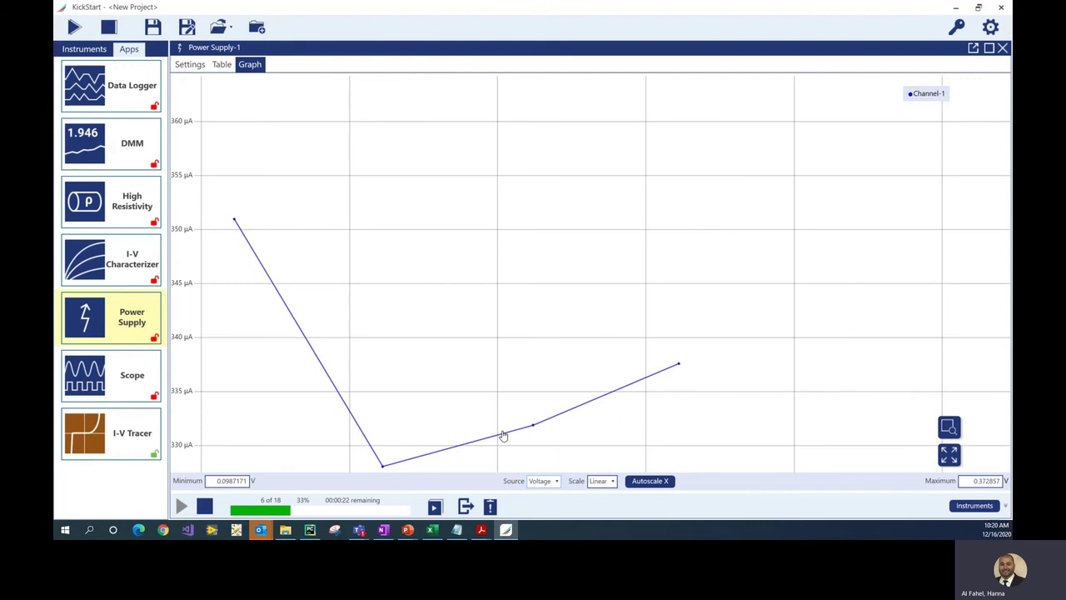
- Zoom the graph to fit the complete diode I-V curve
mouse_move(213, 166)
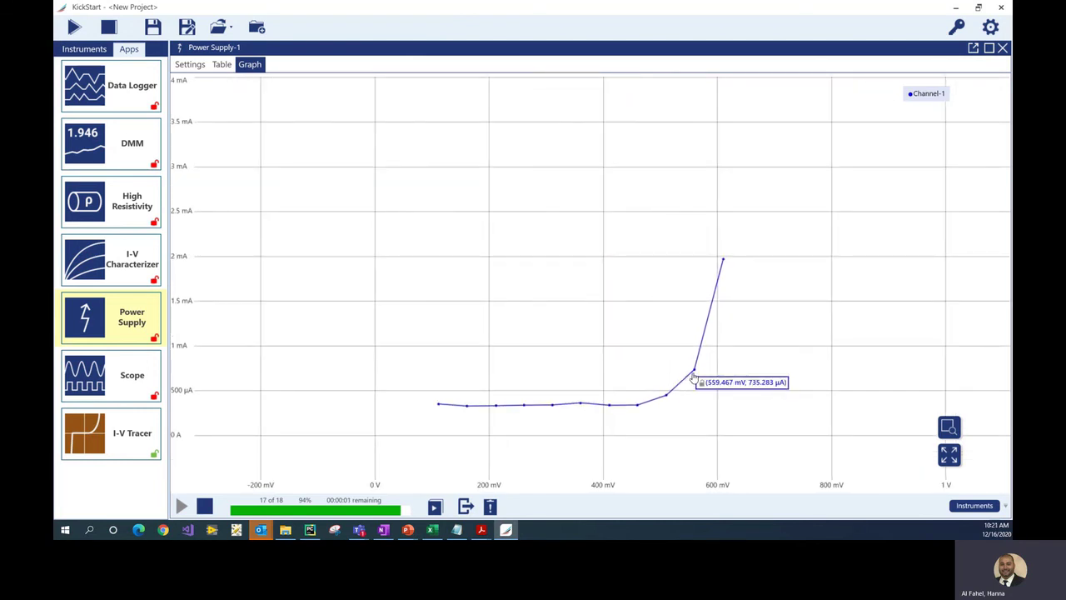
click(949, 454)
click(948, 454)
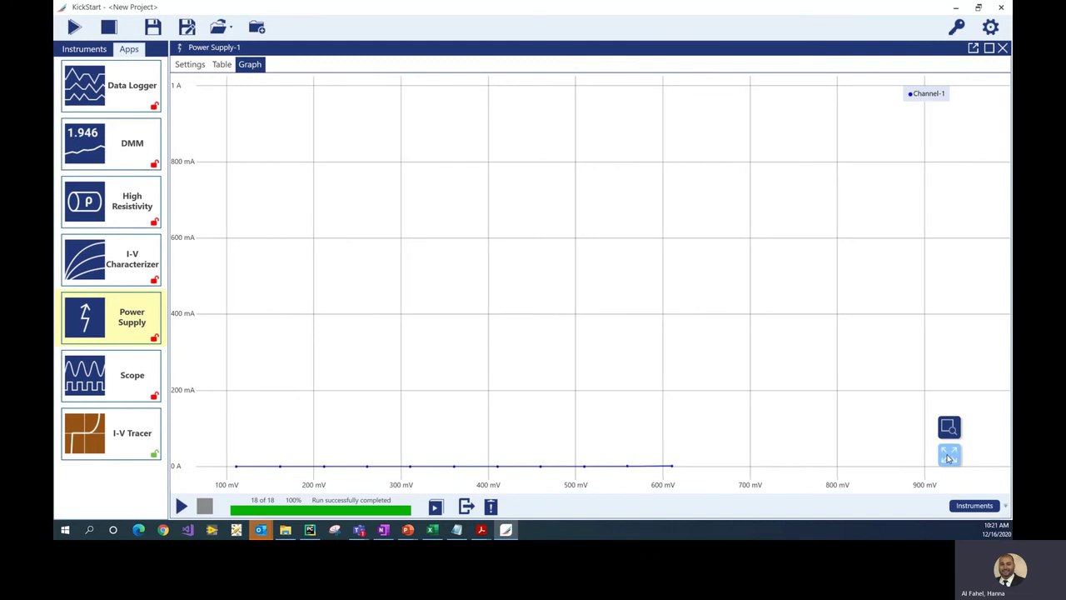
scroll(813, 344, down, 4)
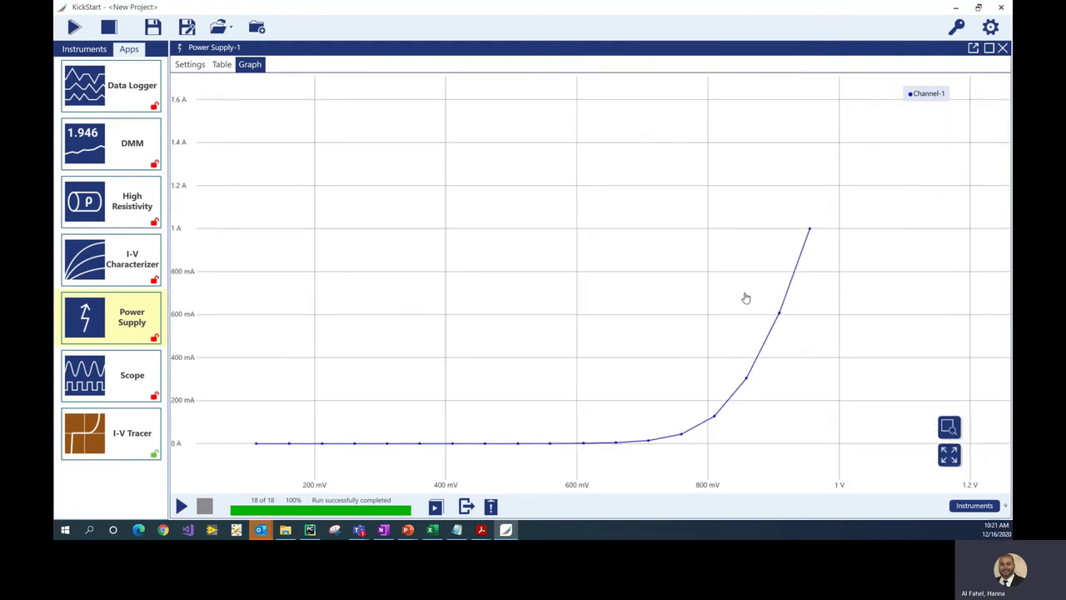
mouse_move(812, 240)
scroll(628, 380, down, 1)
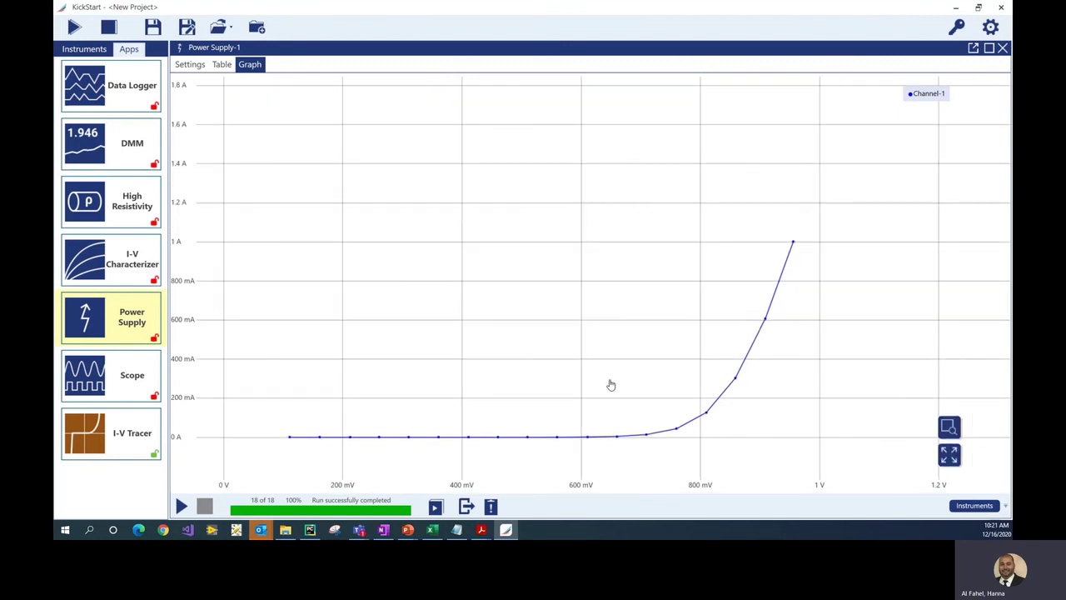
scroll(587, 402, up, 1)
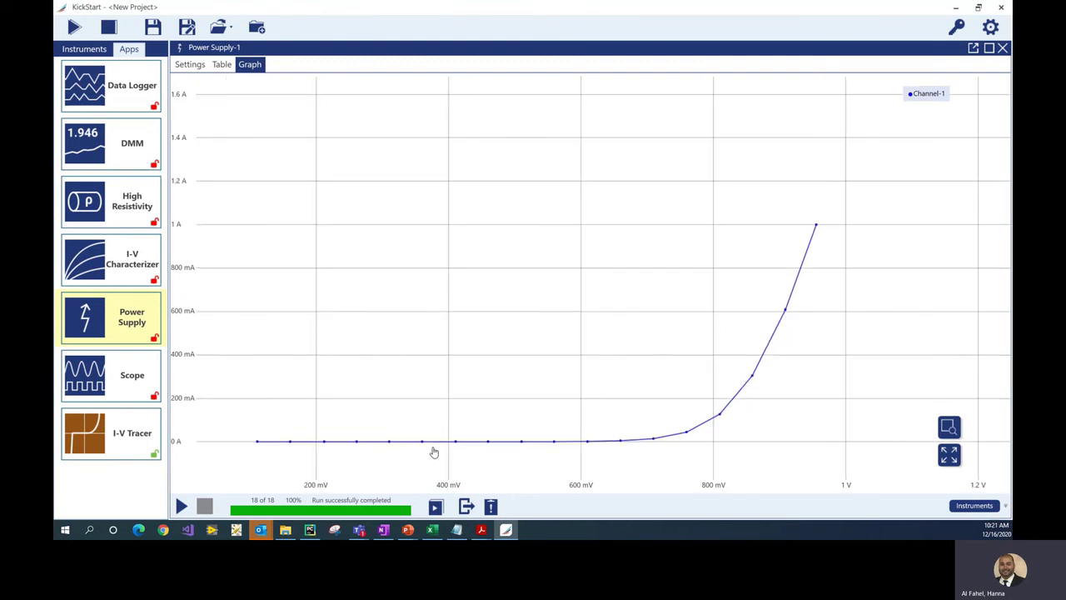